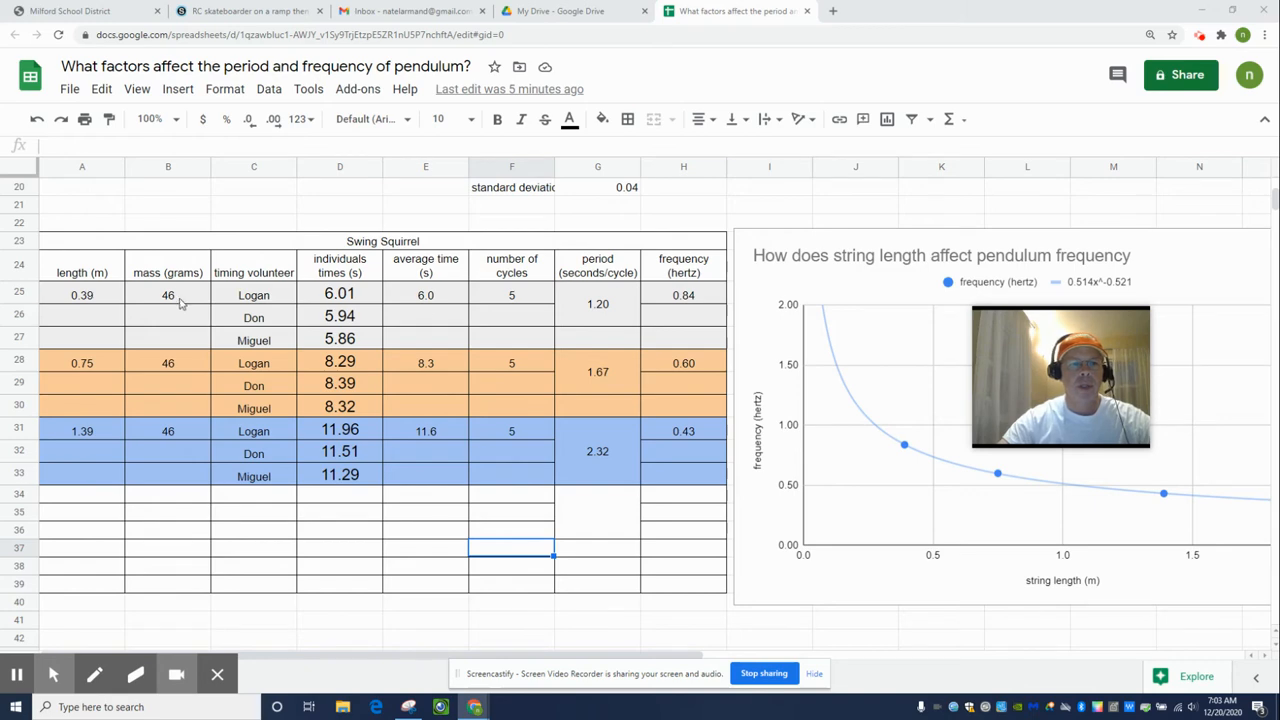
Insert a chart from the Swing Squirrel length data in A24:A31 and period data in G24:G33.
drag(107, 263, 113, 431)
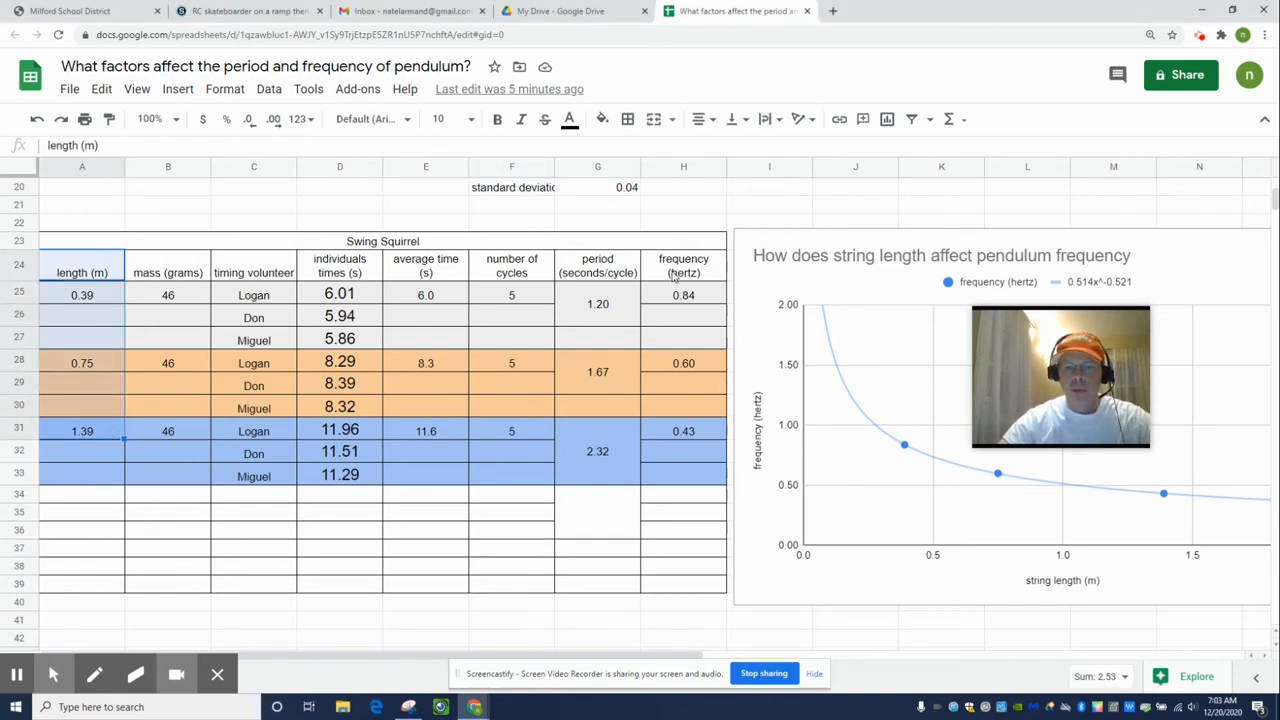
drag(606, 275, 611, 435)
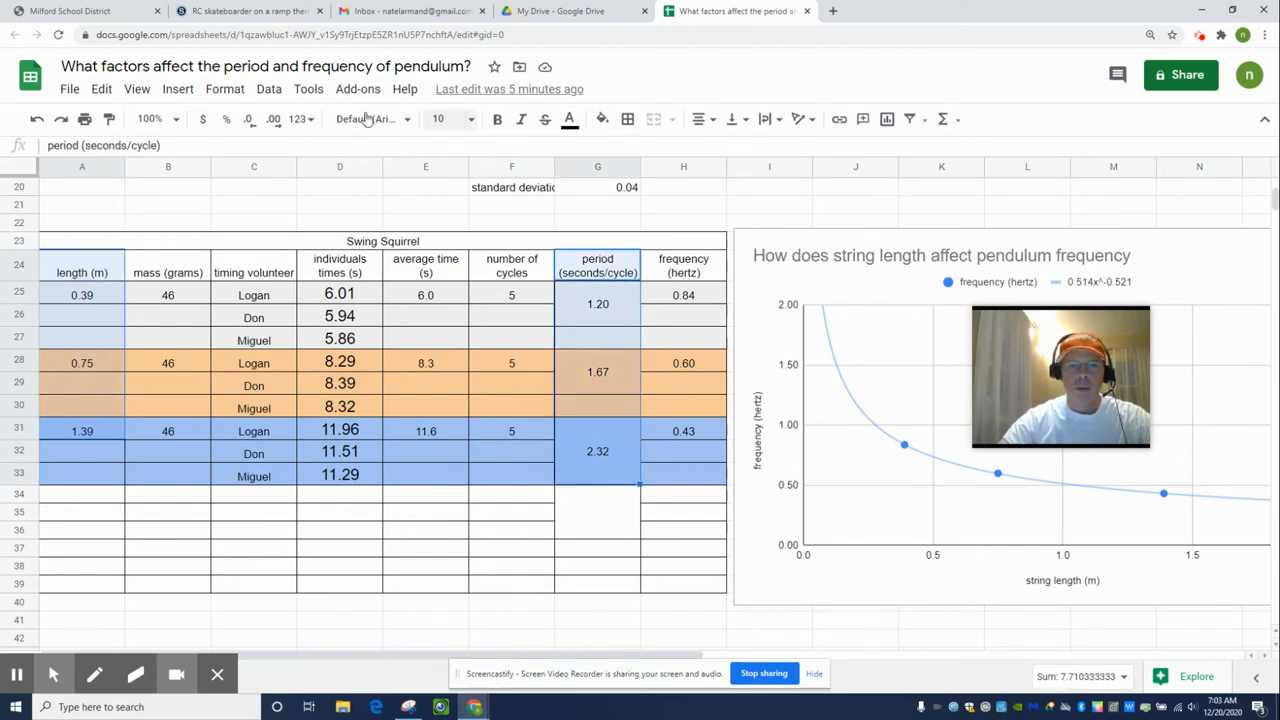
click(178, 90)
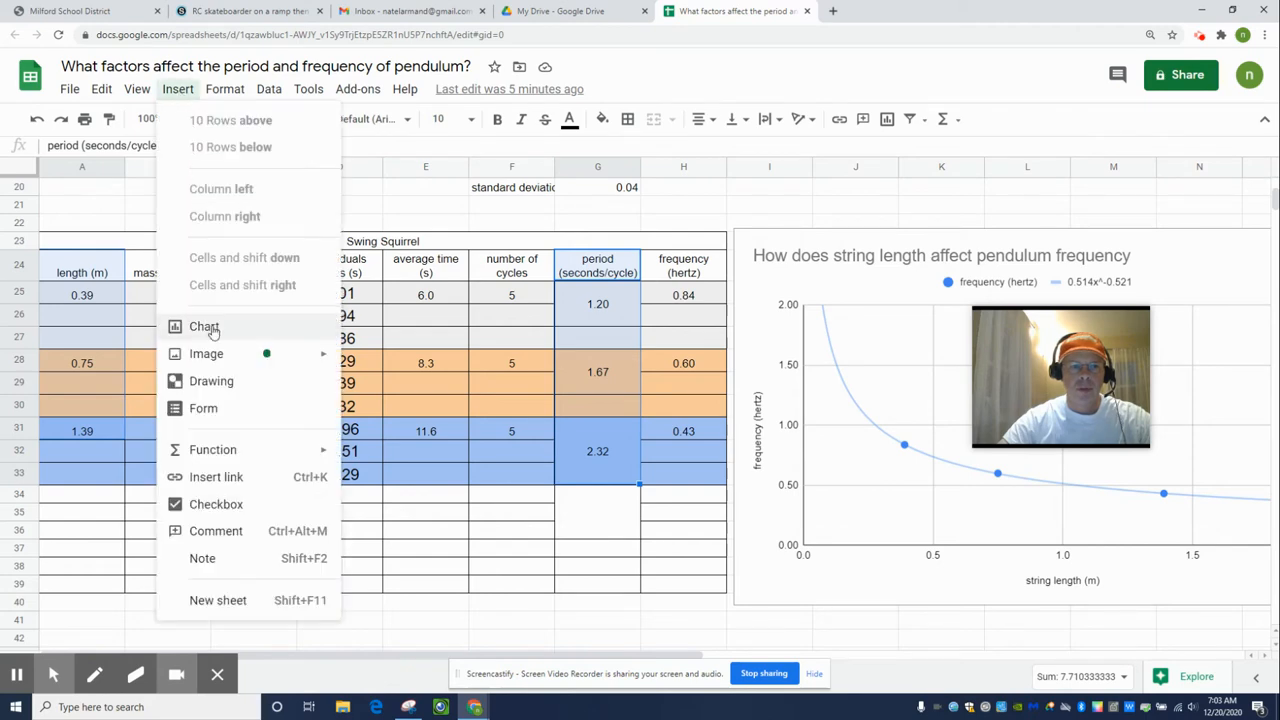
key(Escape)
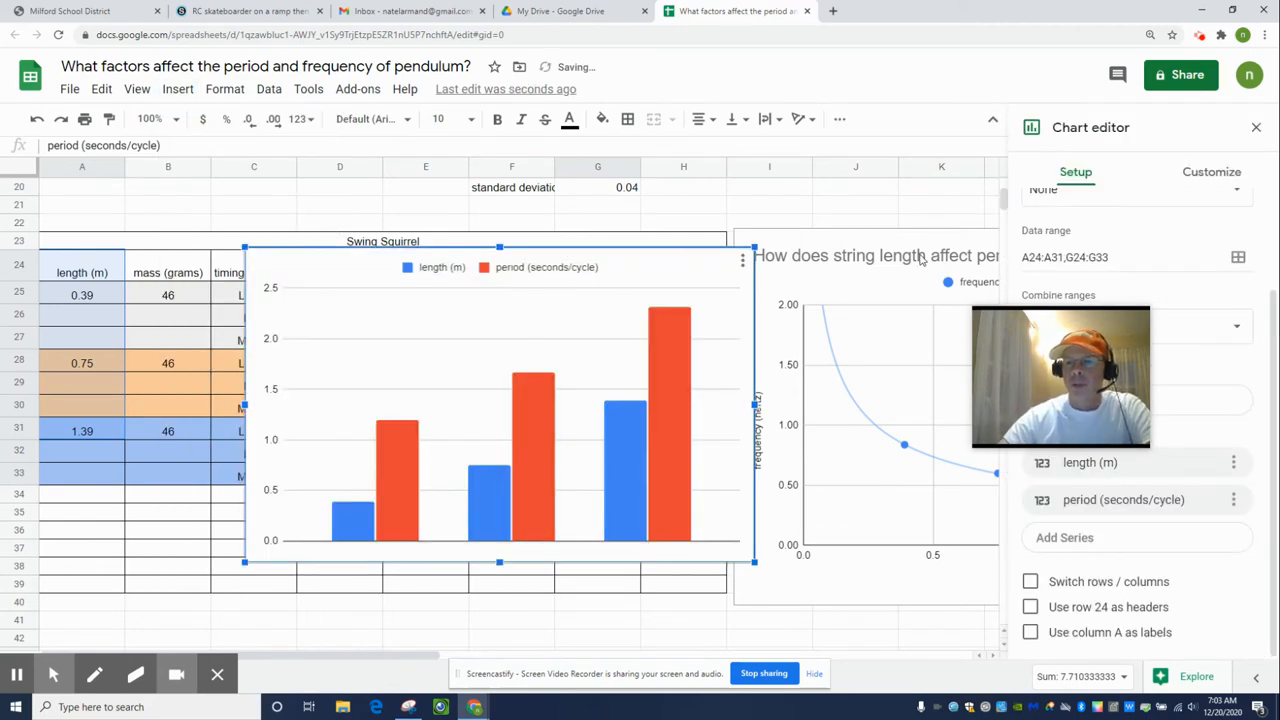
drag(1093, 362, 883, 198)
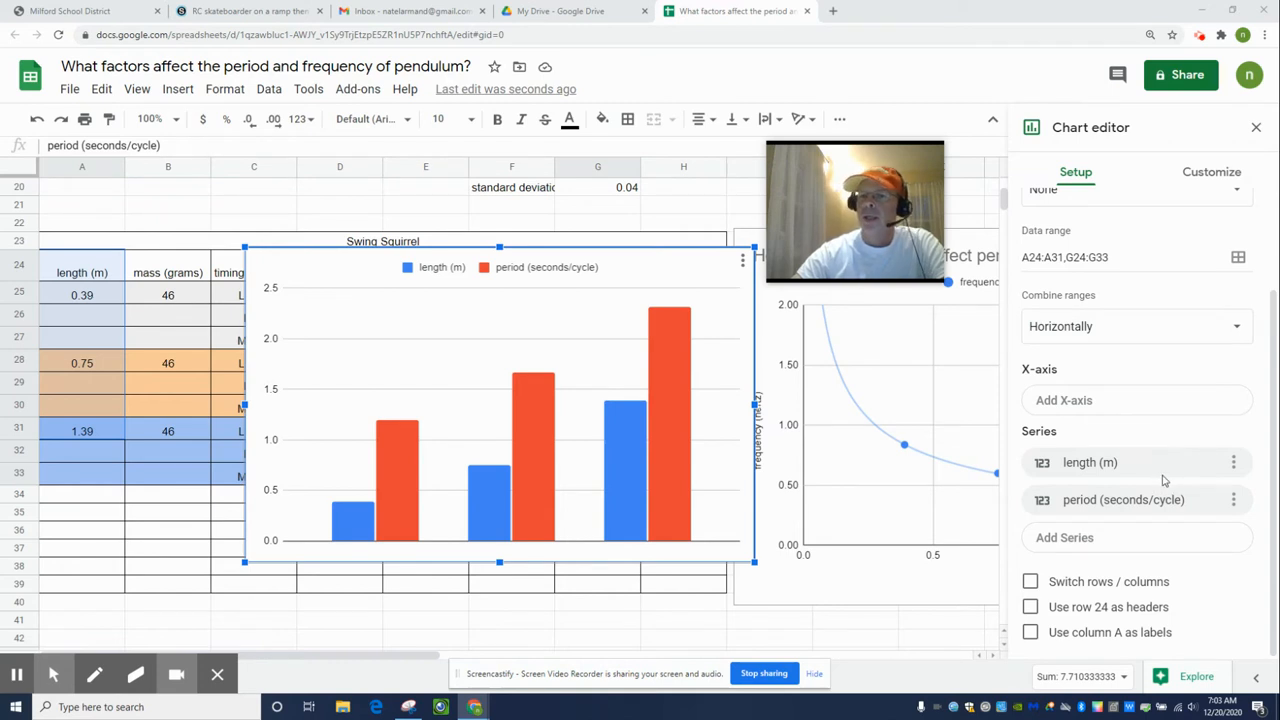
key(alt+p)
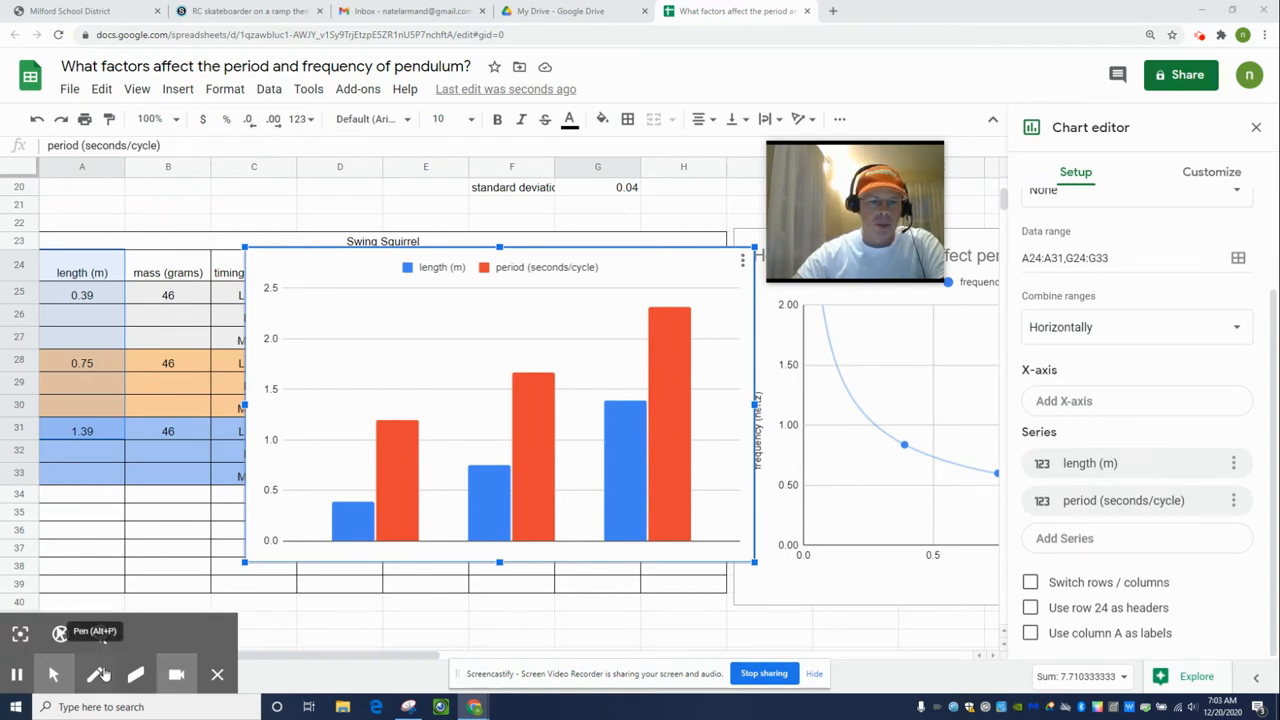
mouse_move(1143, 433)
mouse_down()
mouse_move(1068, 440)
mouse_move(1010, 466)
mouse_move(1020, 522)
mouse_move(1234, 516)
mouse_move(1267, 488)
mouse_move(1258, 441)
mouse_move(1198, 437)
mouse_up()
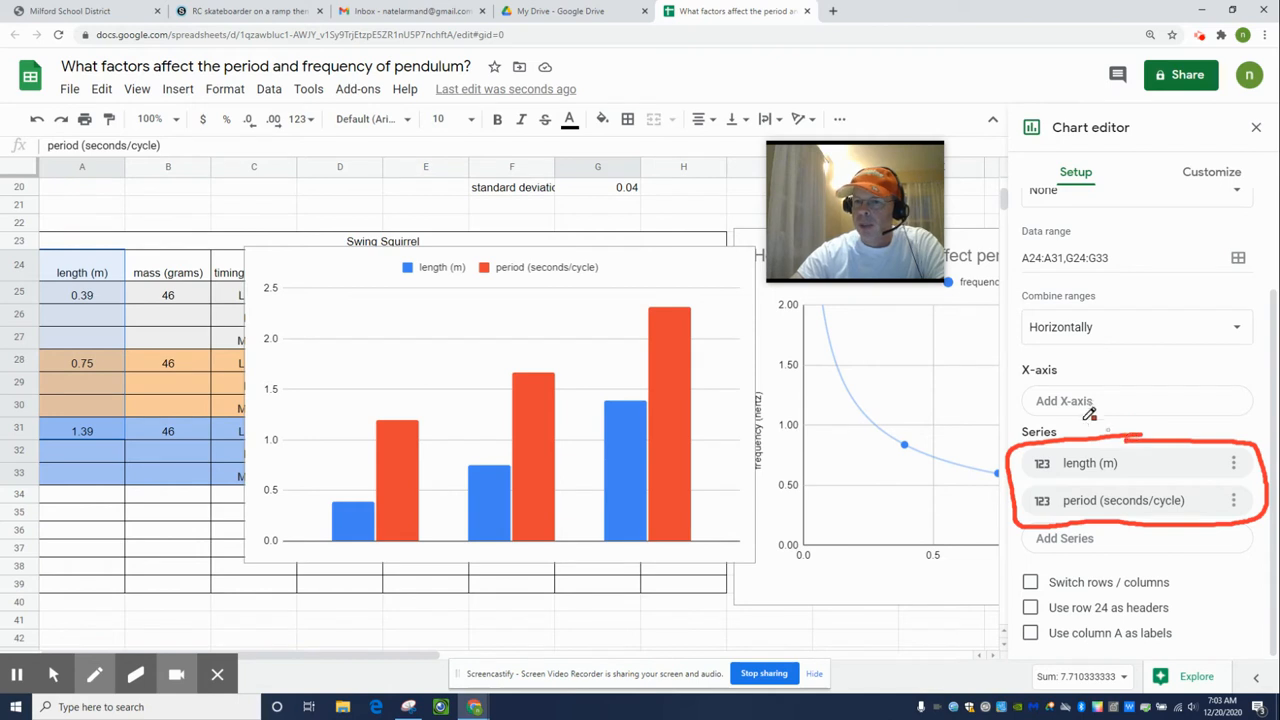
mouse_move(1120, 373)
mouse_down()
mouse_move(1005, 372)
mouse_move(1075, 422)
mouse_move(1225, 424)
mouse_move(1266, 410)
mouse_move(1229, 372)
mouse_move(1122, 368)
mouse_up()
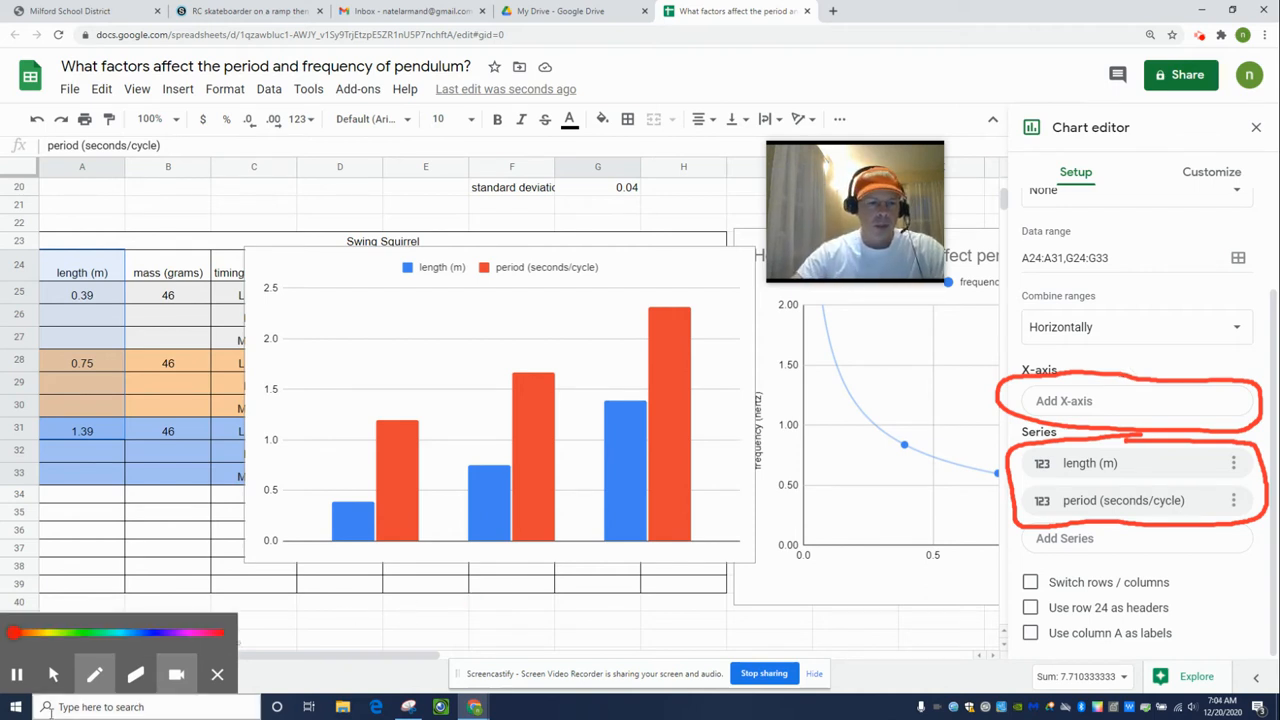
click(53, 674)
Change the new length and period chart from a column chart to a scatter chart.
scroll(1150, 330, up, 3)
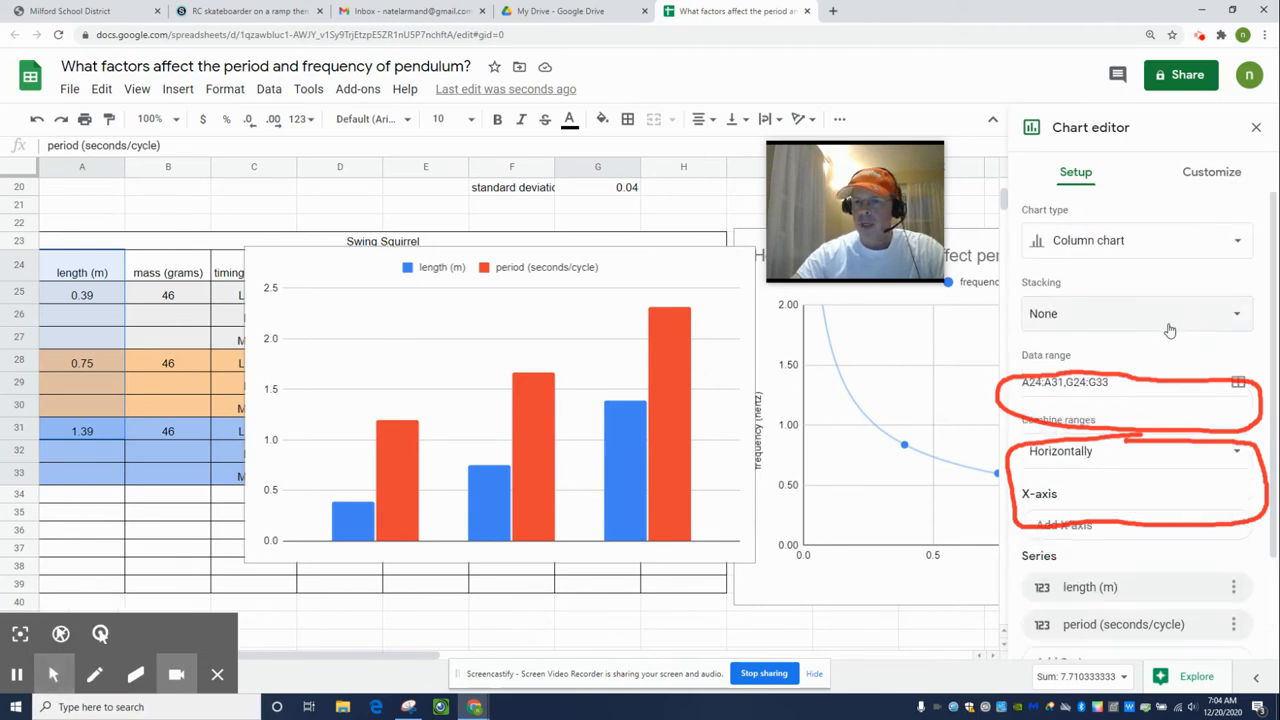
click(1153, 244)
scroll(1160, 478, down, 3)
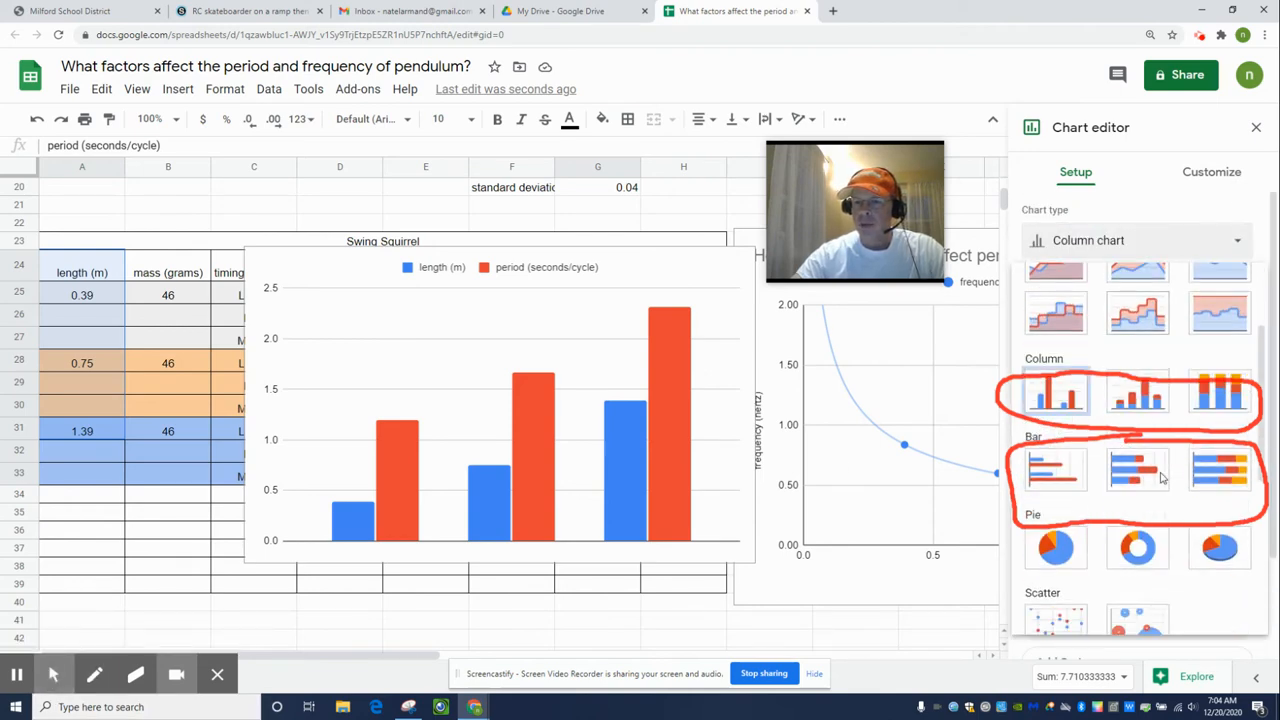
click(1068, 618)
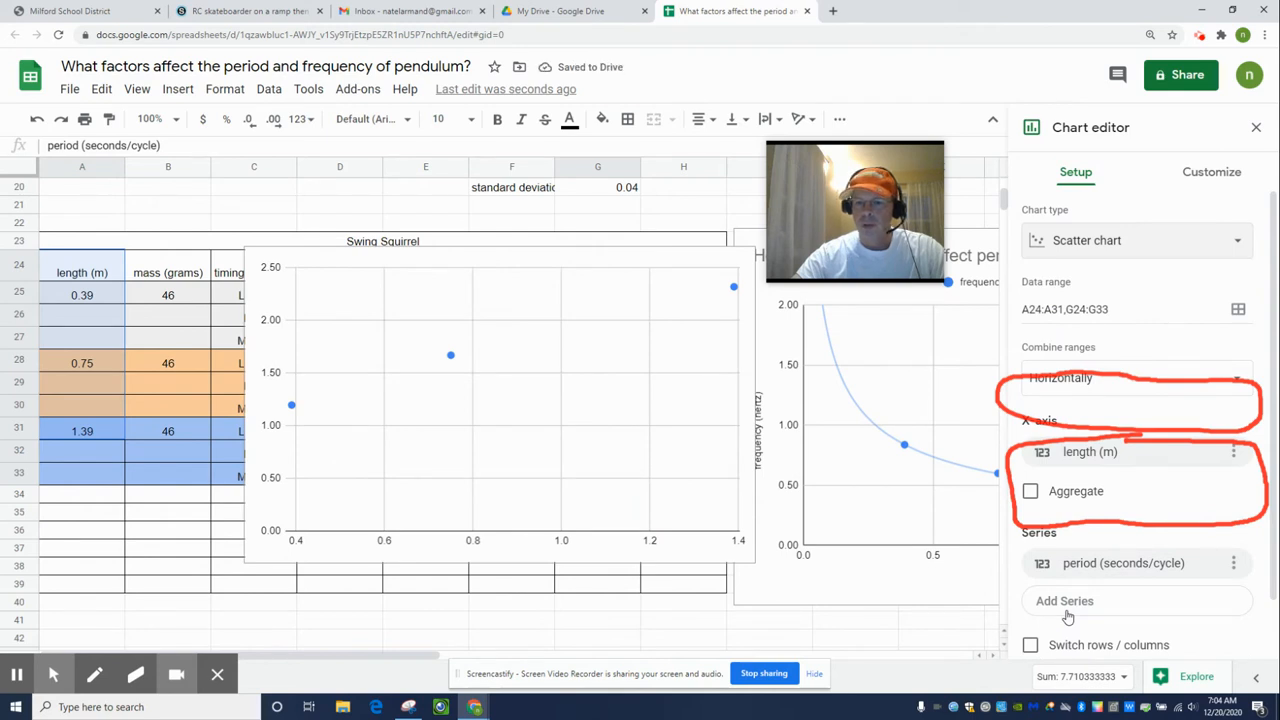
scroll(1068, 617, down, 2)
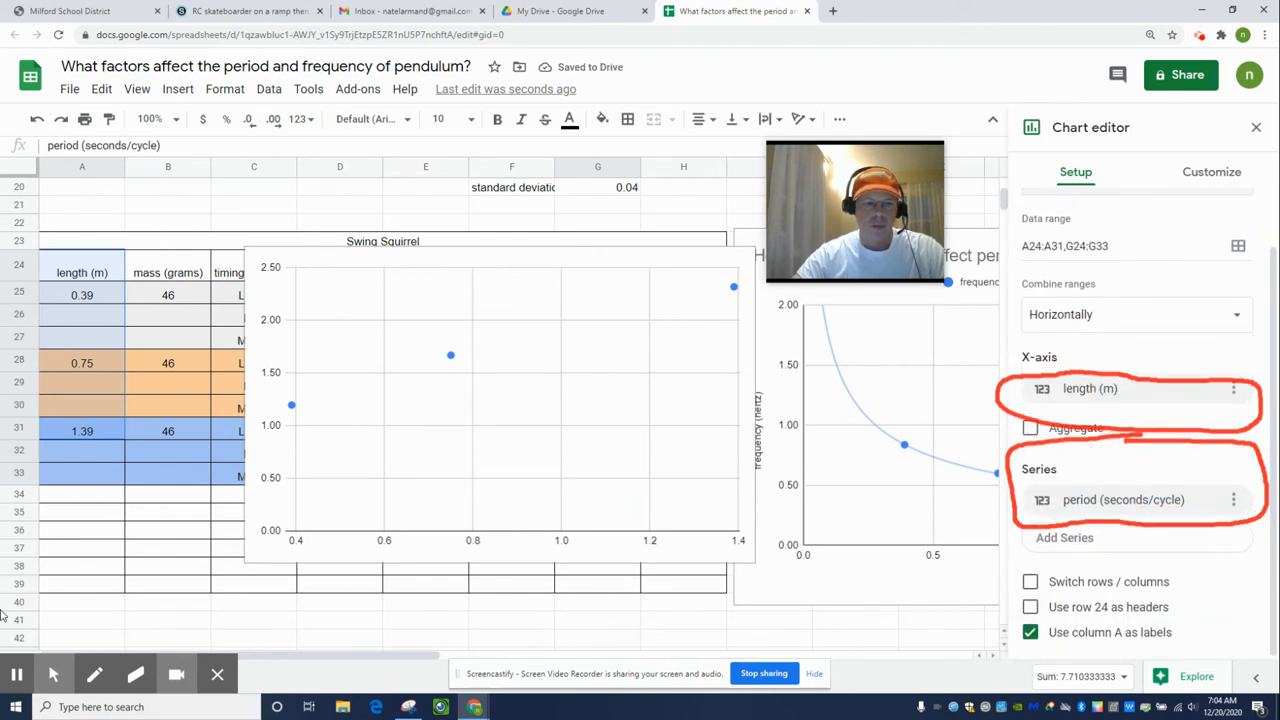
click(135, 674)
mouse_move(1260, 386)
mouse_down()
mouse_move(1010, 360)
mouse_move(1157, 366)
mouse_move(994, 423)
mouse_move(1143, 403)
mouse_move(1097, 457)
mouse_move(1157, 423)
mouse_move(1211, 437)
mouse_move(1262, 415)
mouse_move(1258, 393)
mouse_move(1246, 531)
mouse_move(1000, 520)
mouse_move(1005, 455)
mouse_move(1026, 506)
mouse_up()
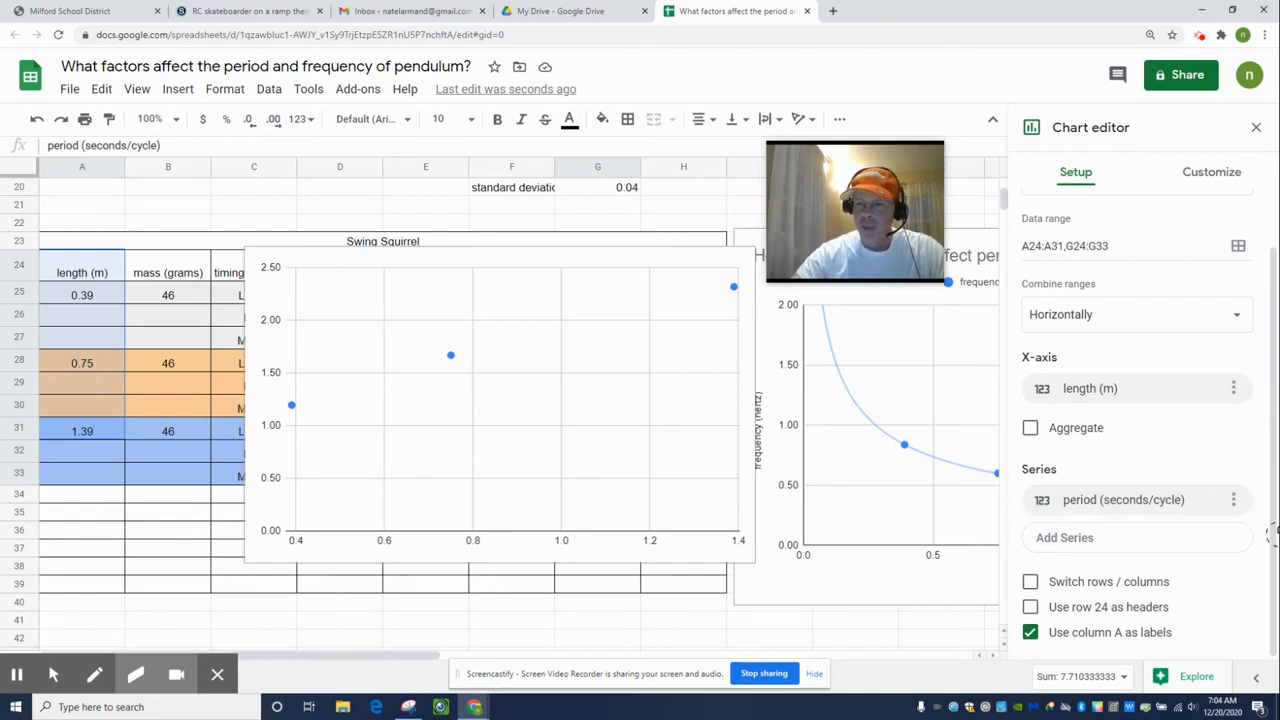
click(53, 674)
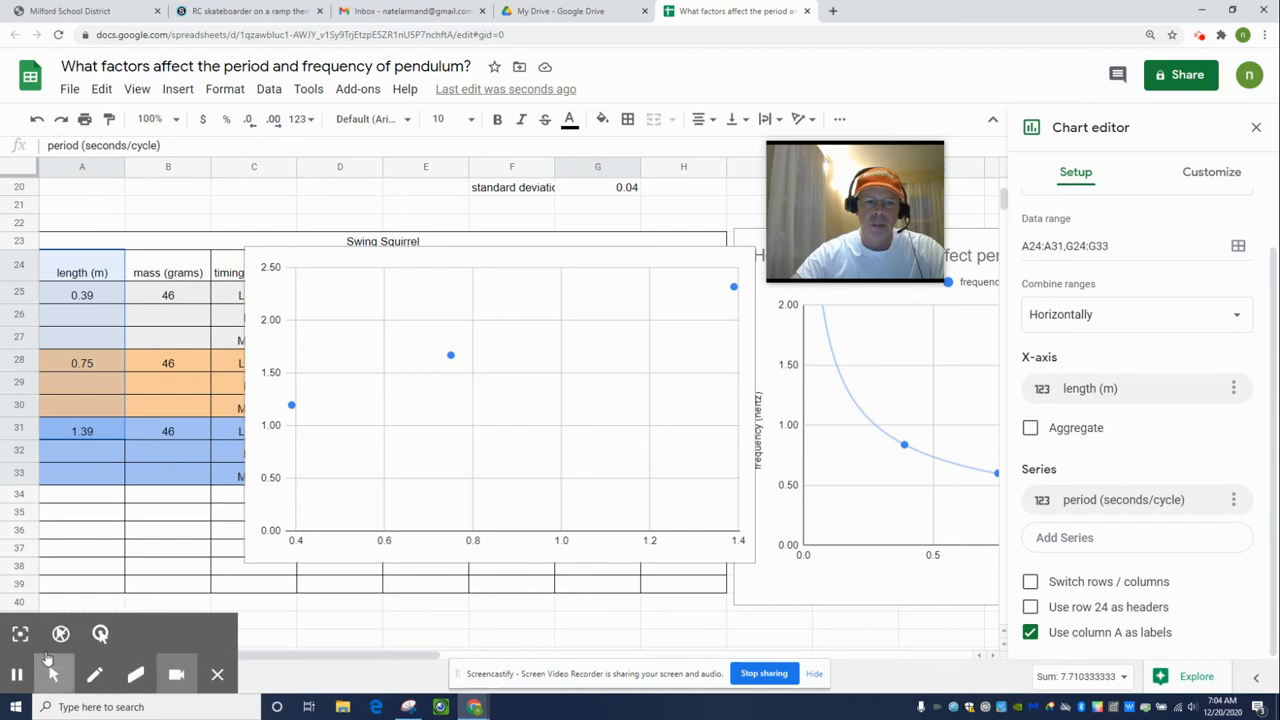
click(20, 636)
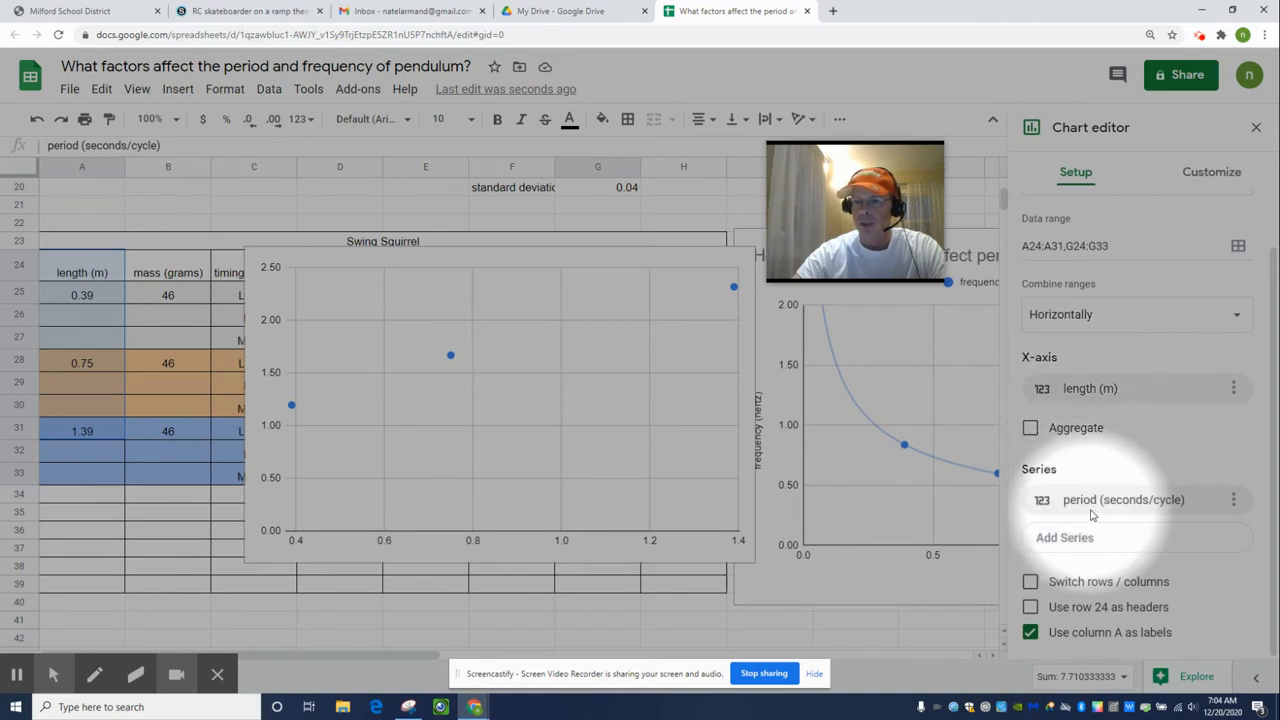
Remove length (m) from the X-axis of the scatter chart.
click(1234, 388)
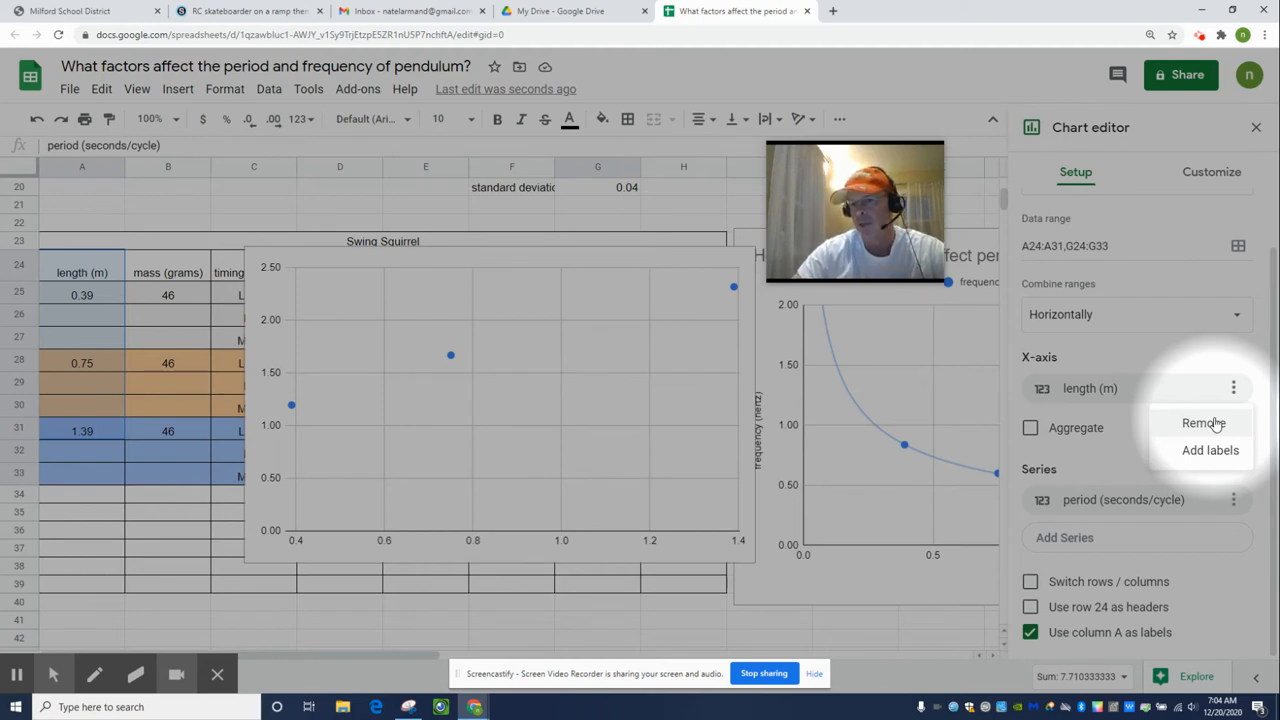
click(1203, 423)
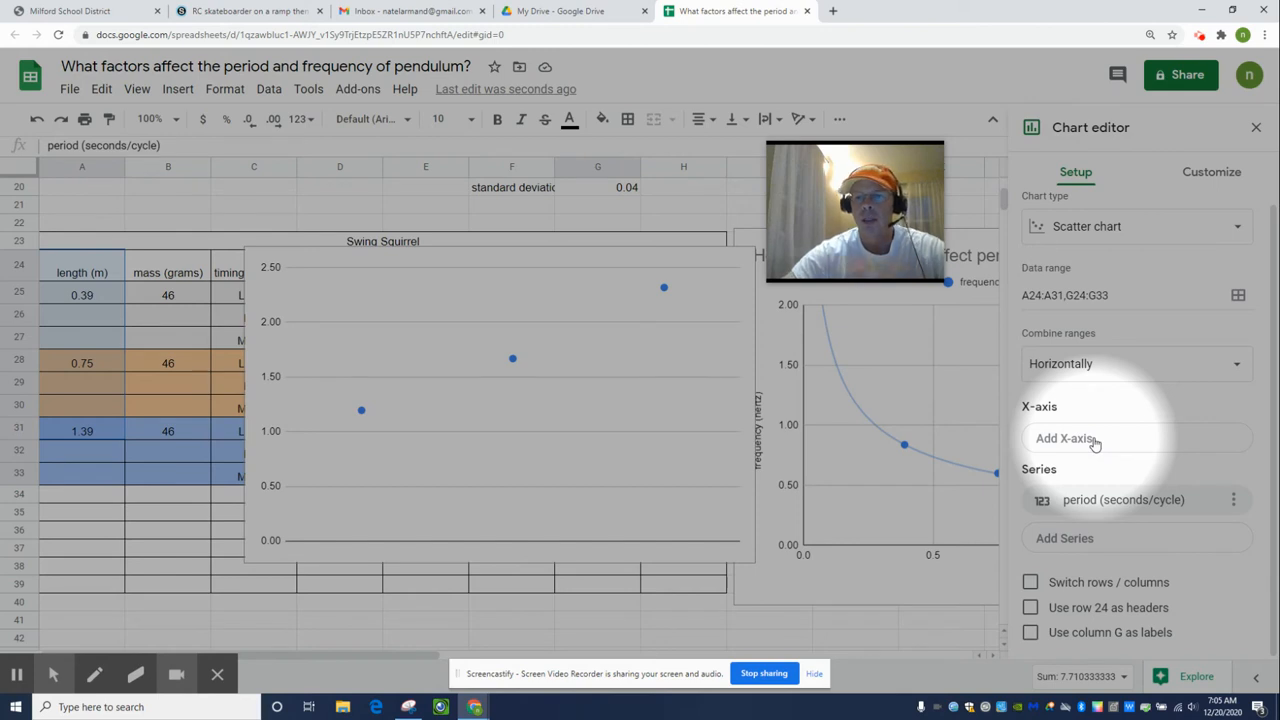
click(1095, 444)
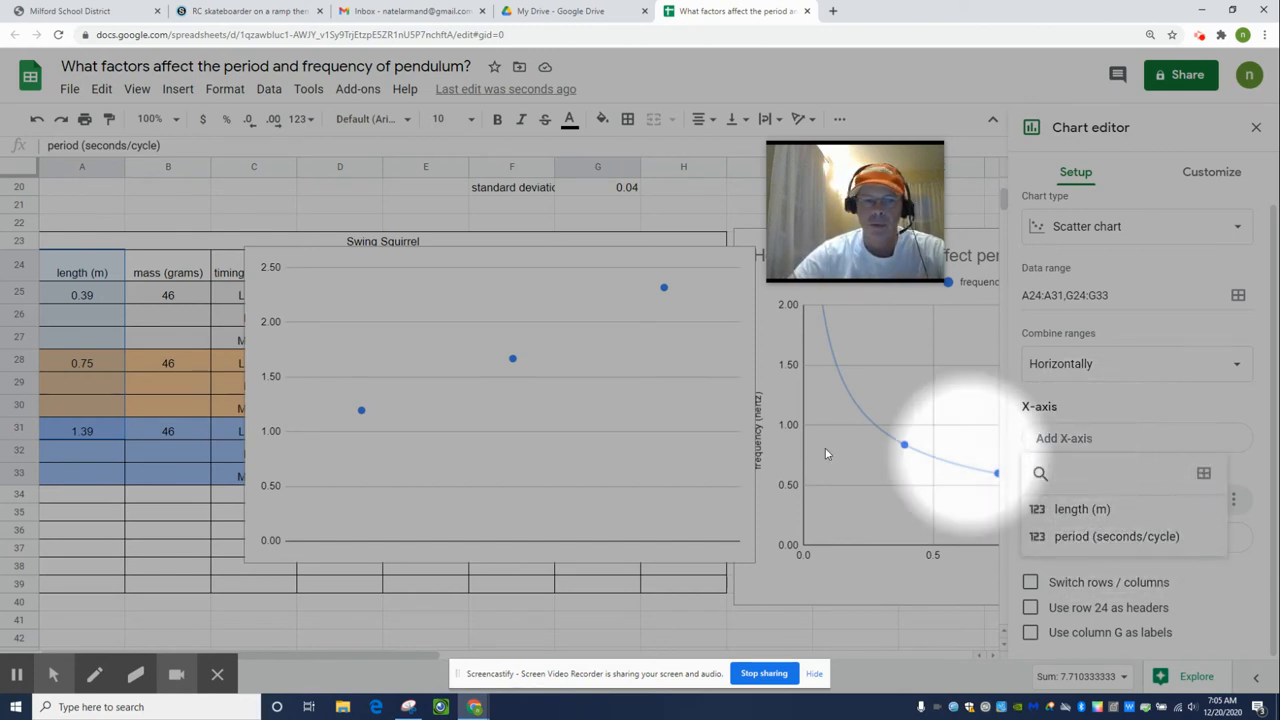
click(80, 272)
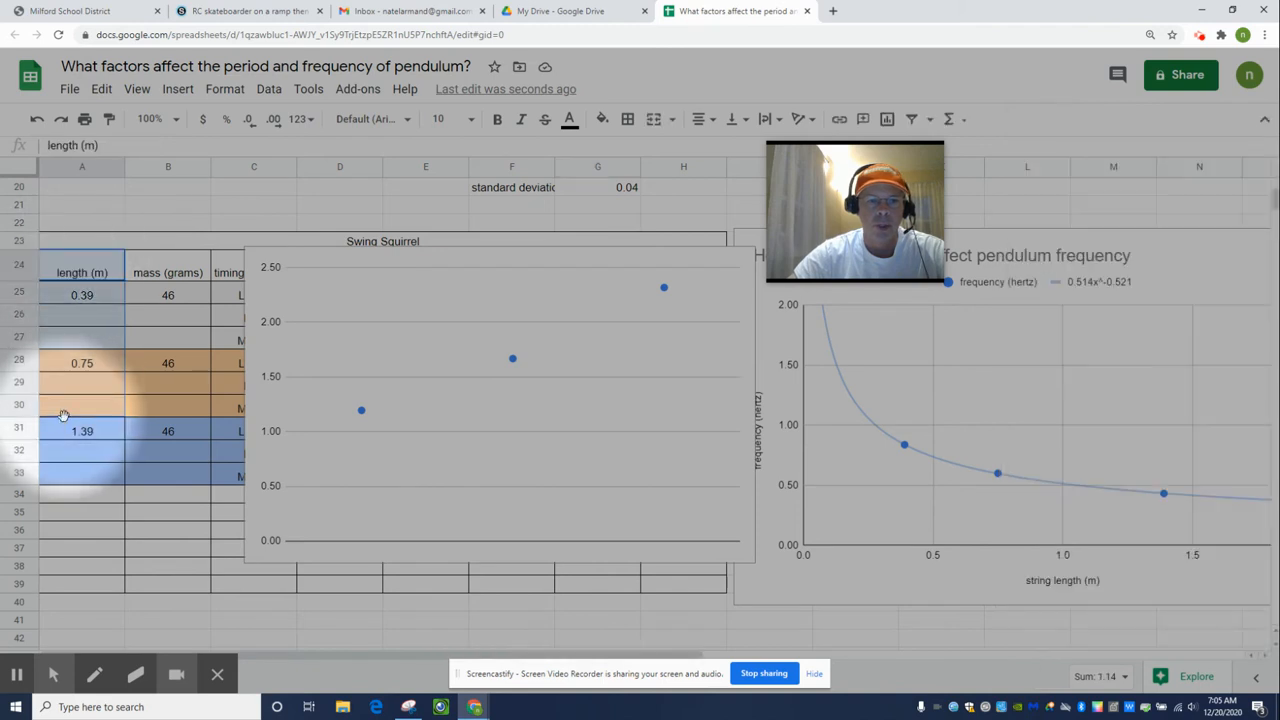
drag(62, 415, 80, 429)
click(563, 391)
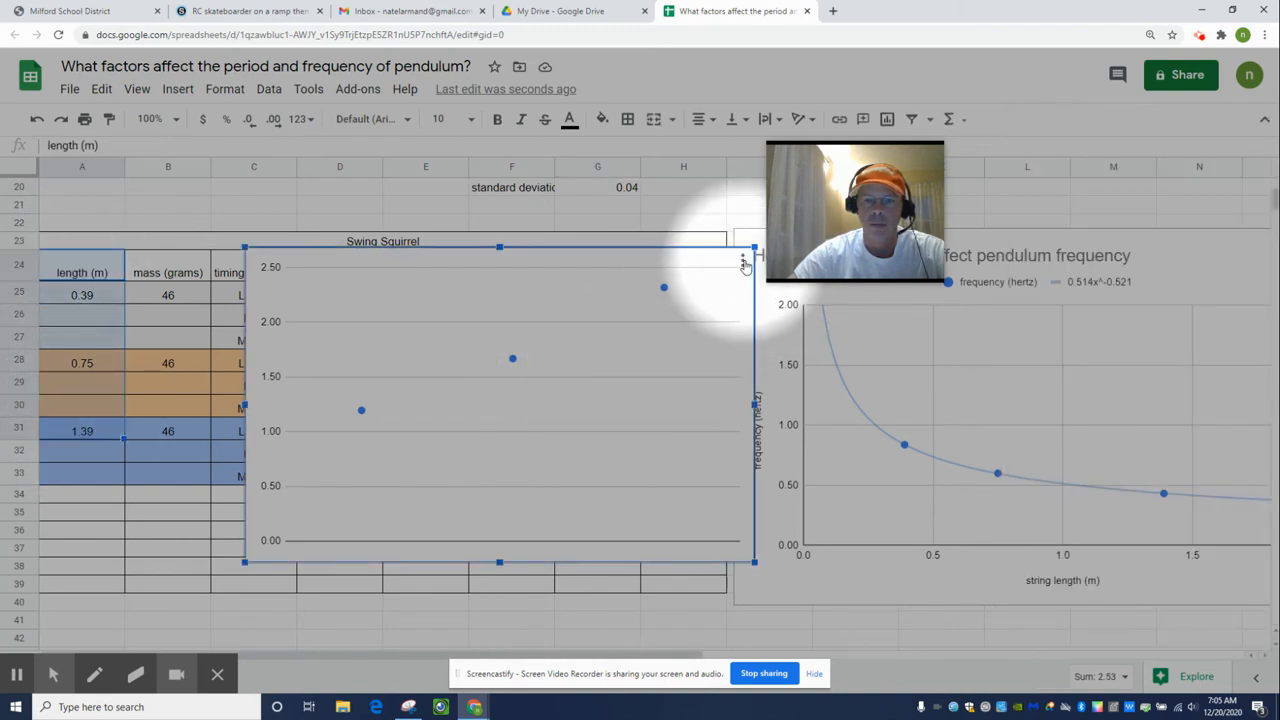
click(743, 262)
click(711, 288)
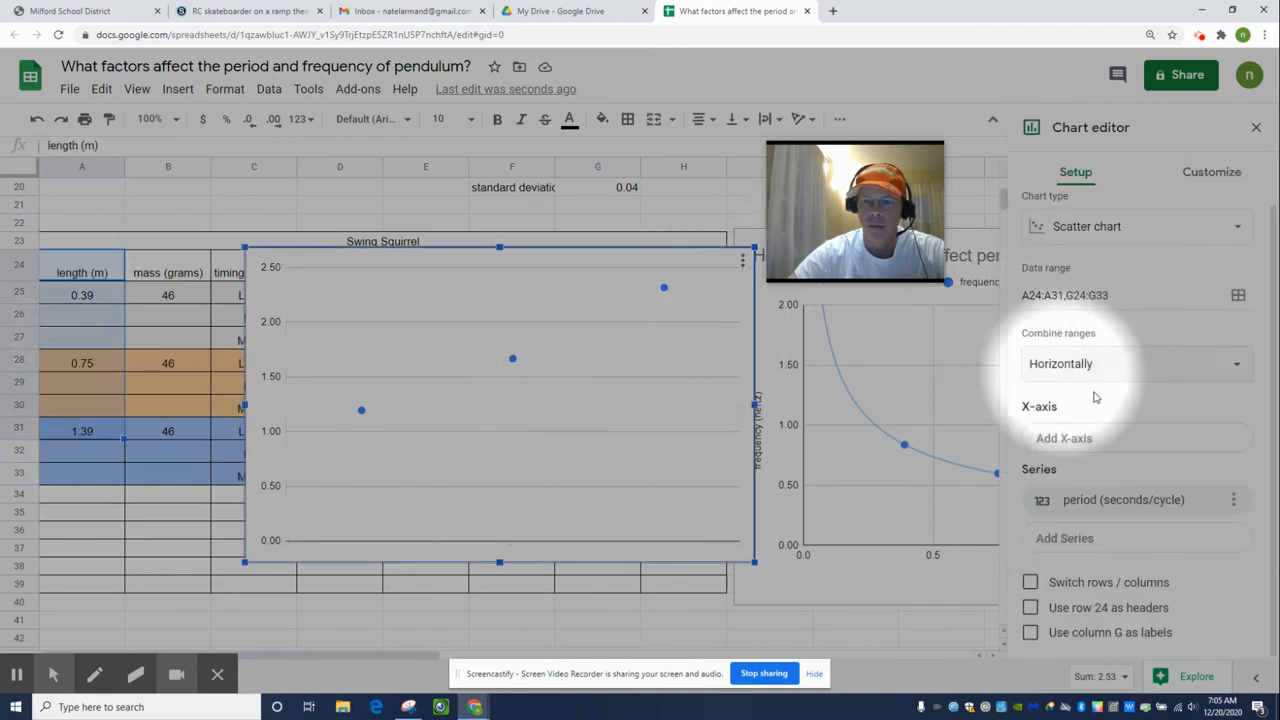
Add an X-axis to the scatter chart using the length data range Sheet1!A24:A31.
click(1111, 442)
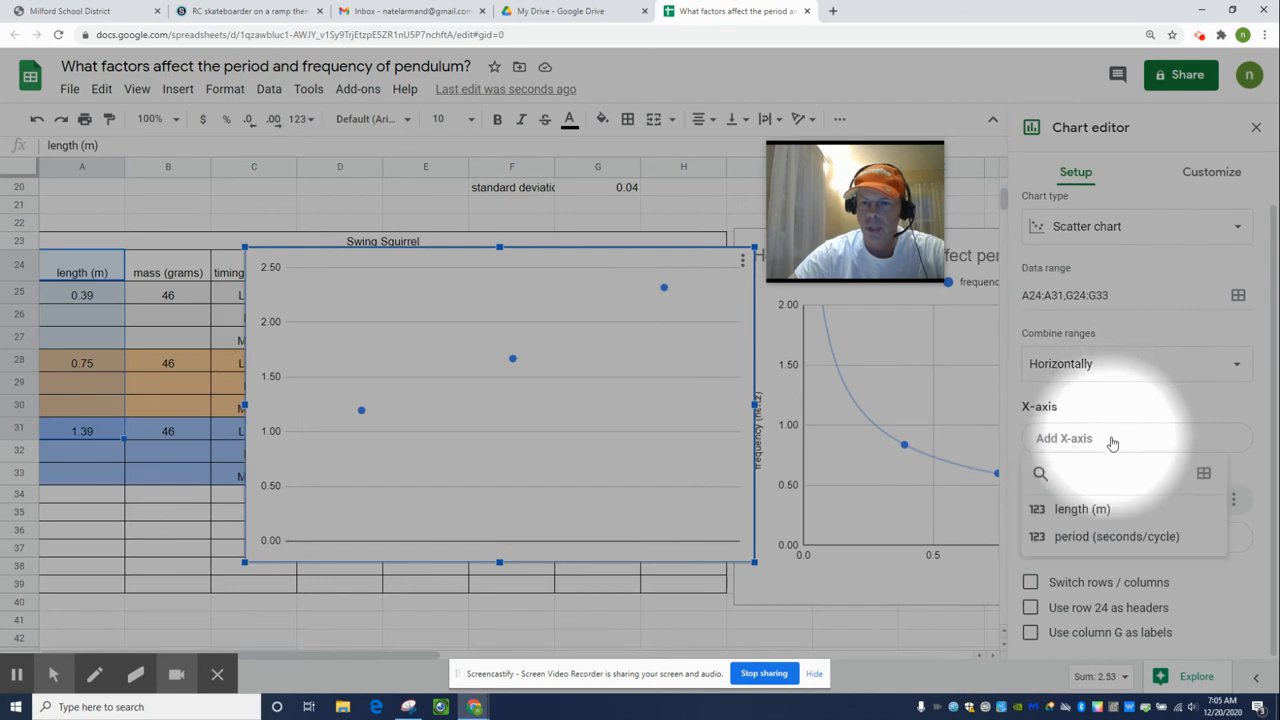
click(1203, 472)
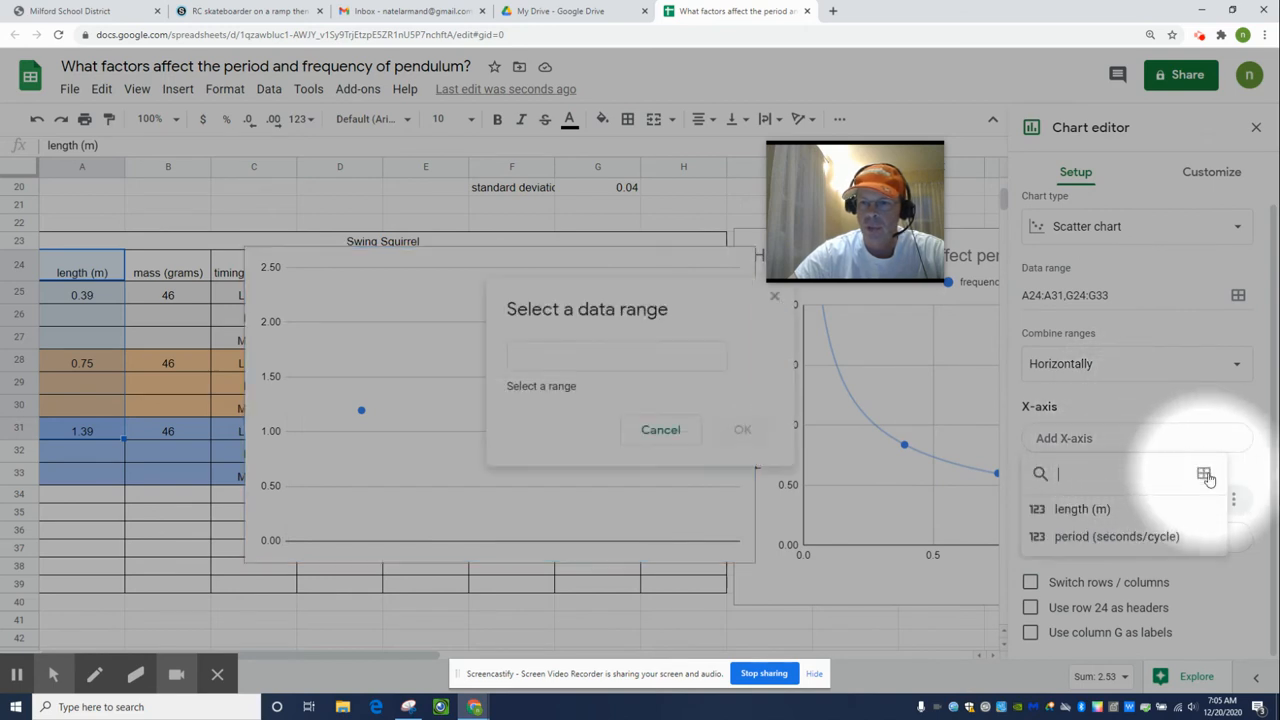
click(657, 358)
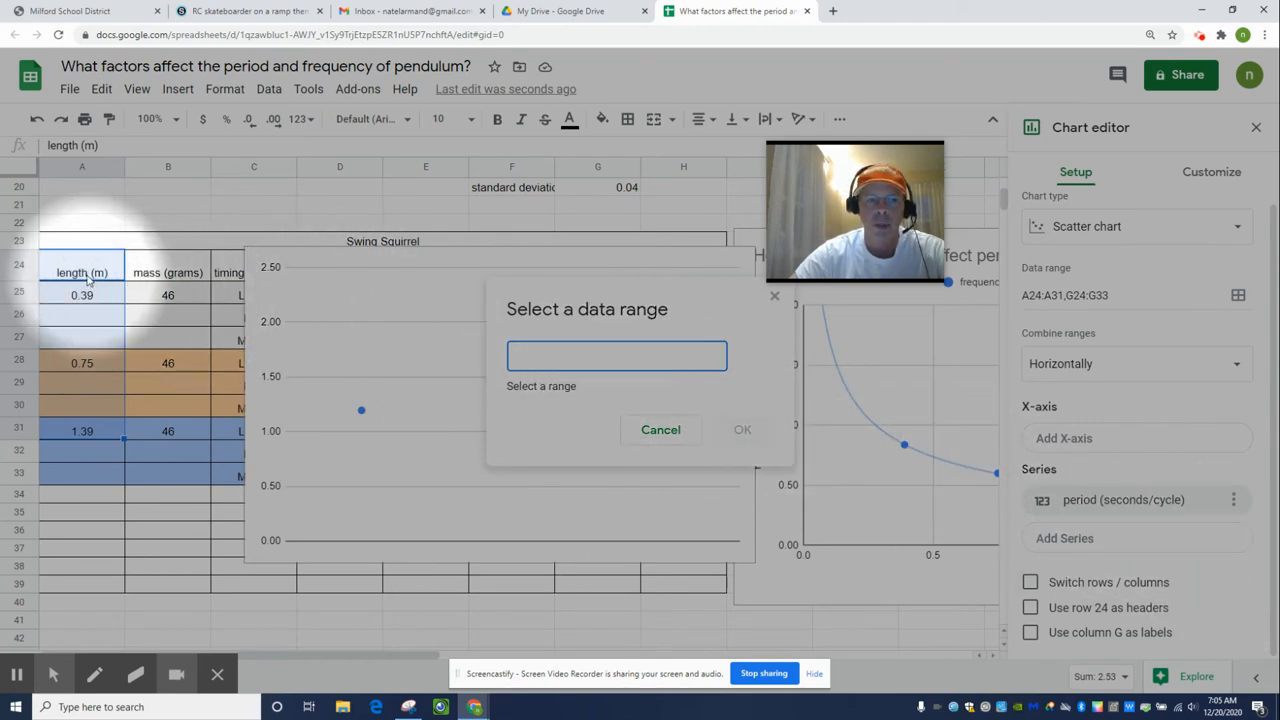
drag(80, 272, 86, 430)
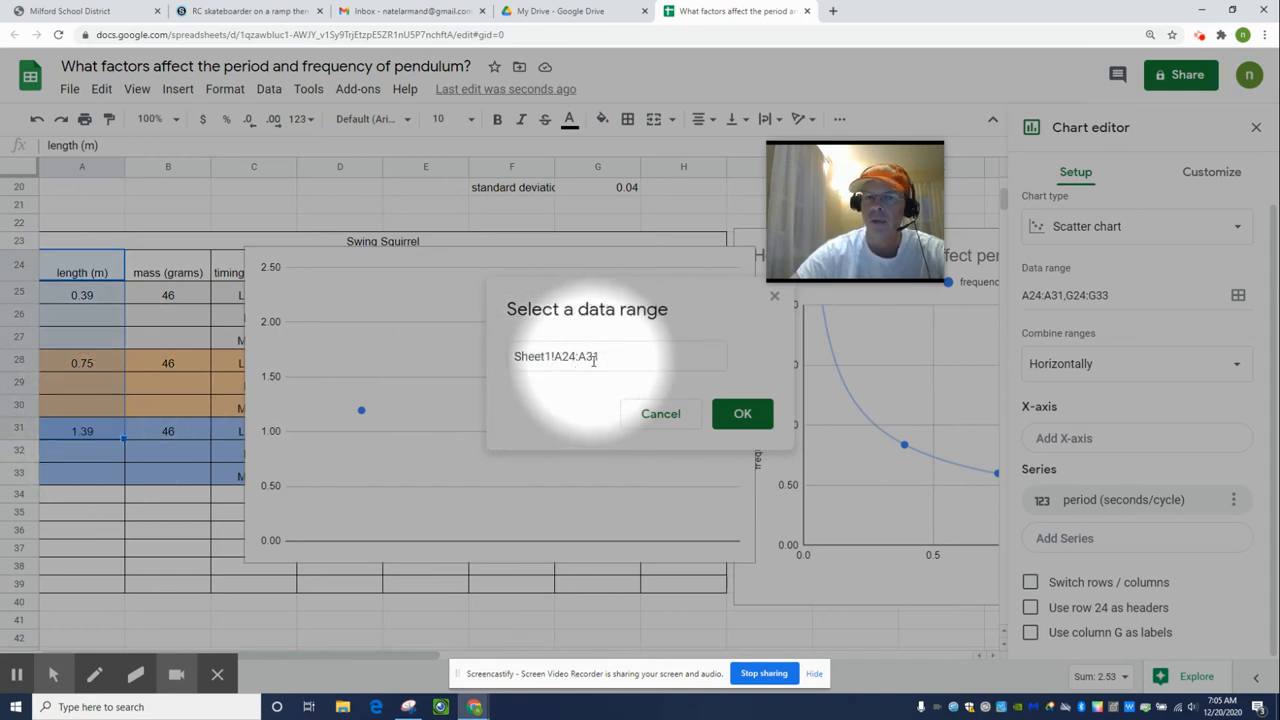
click(745, 415)
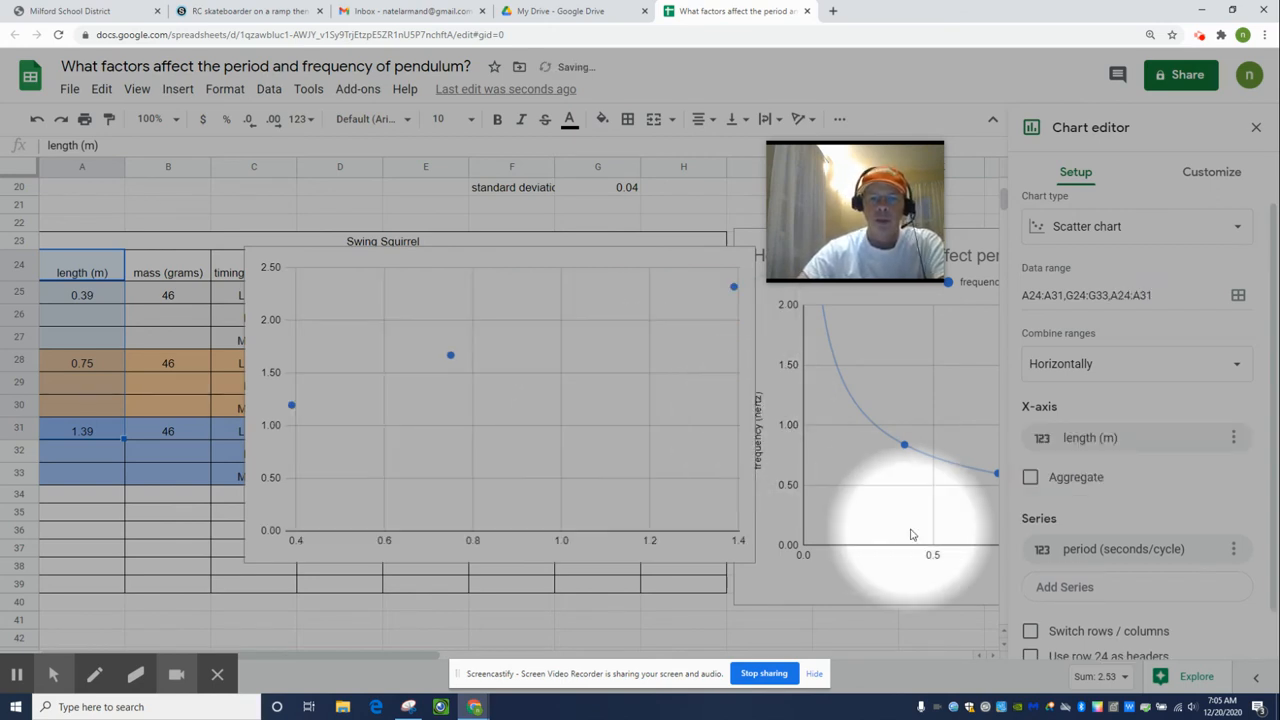
Replace the scatter chart's period series with the data range Sheet1!G25:G33, moving the chart down to uncover the period cells.
click(1235, 549)
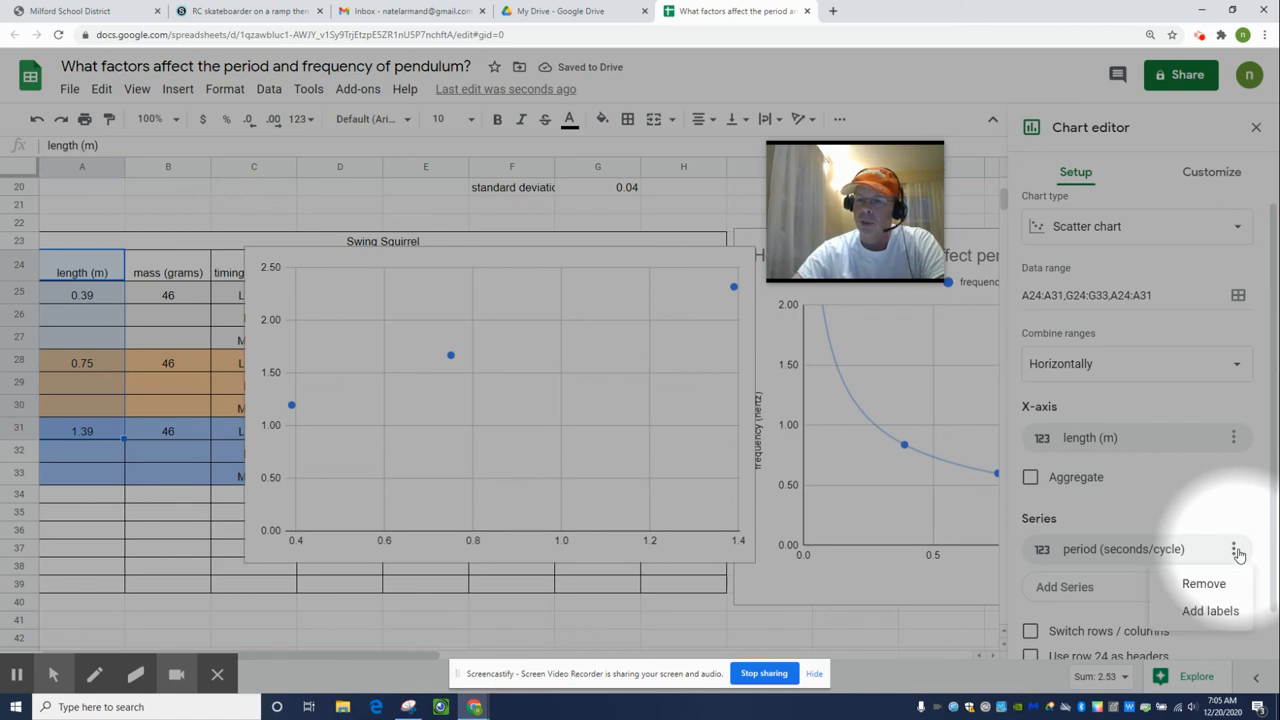
click(1228, 590)
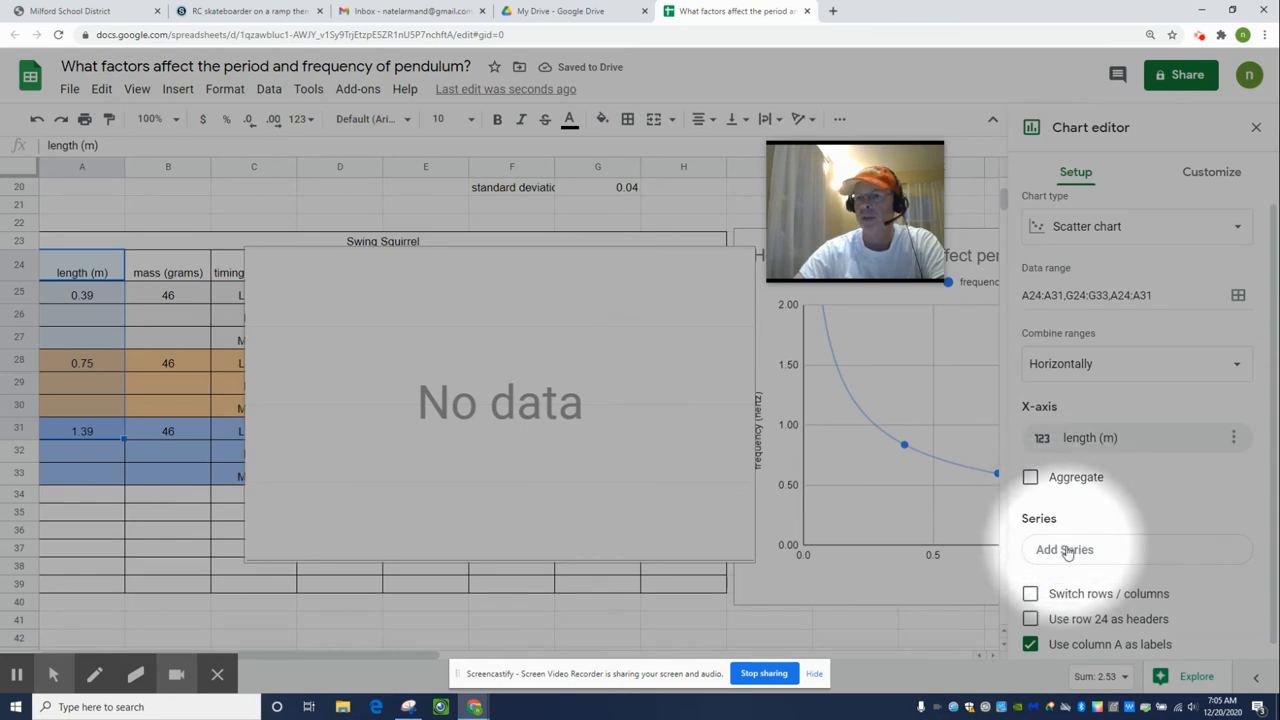
click(1066, 549)
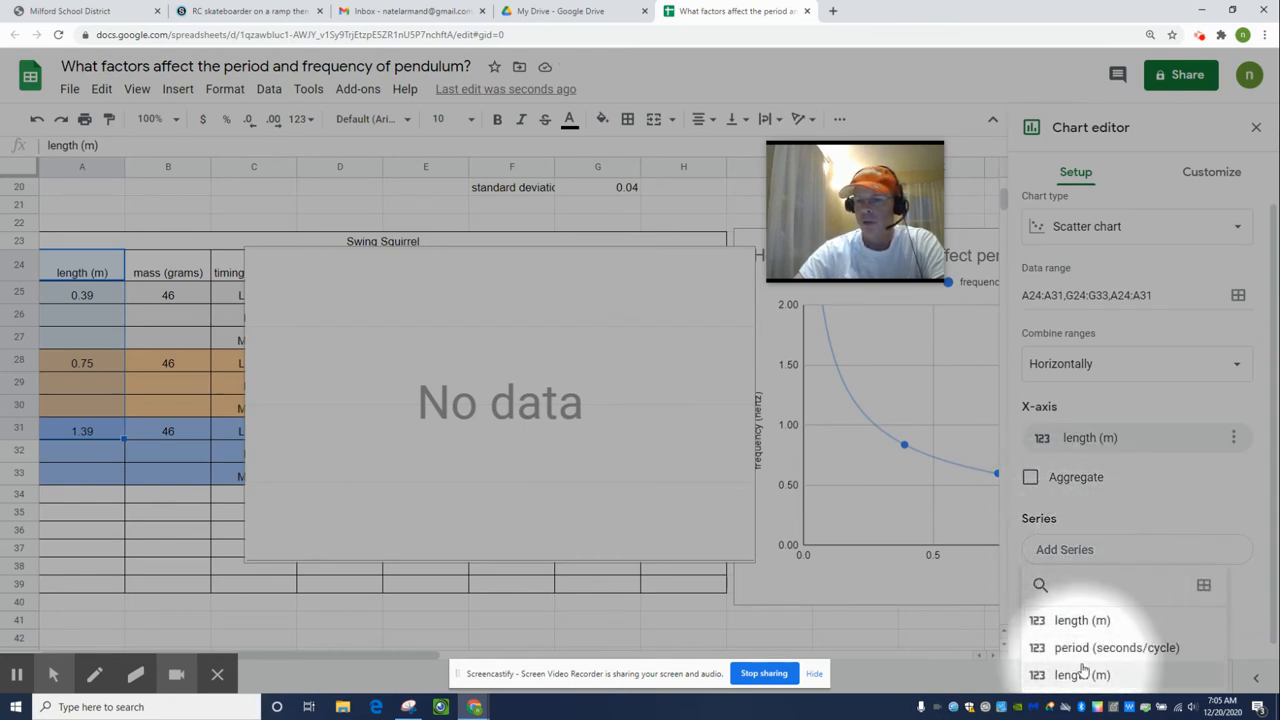
click(1204, 588)
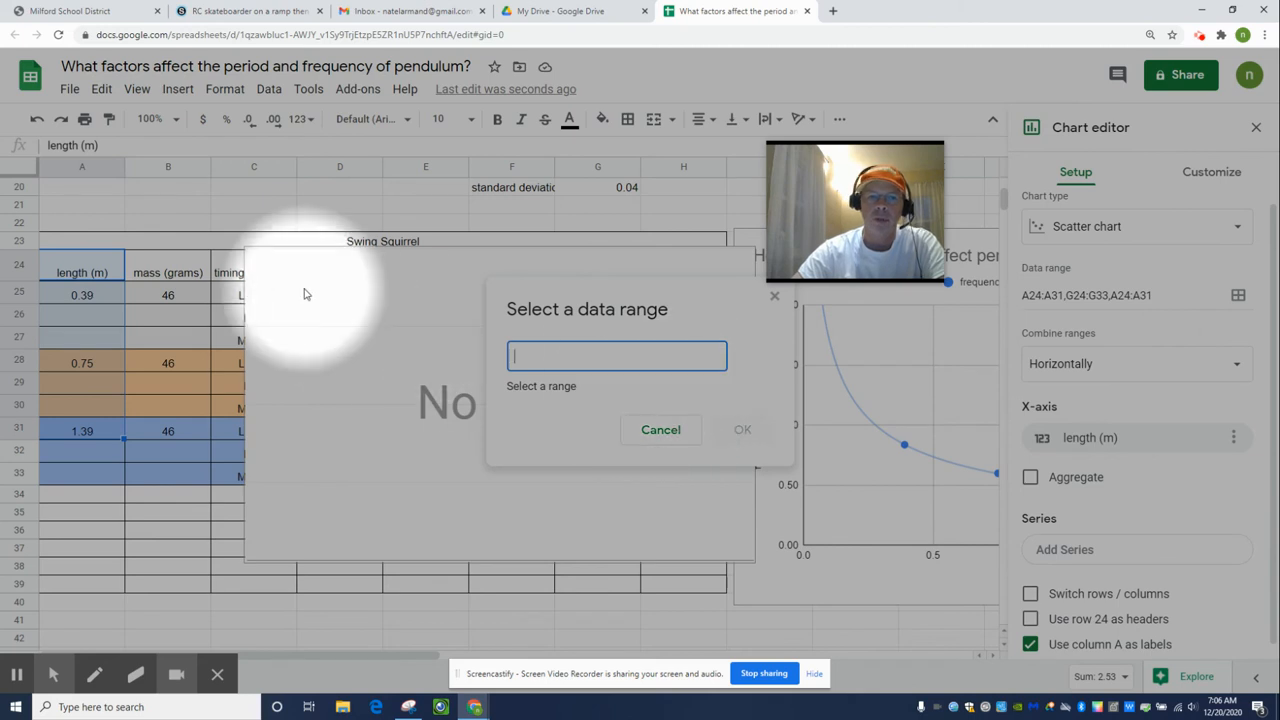
click(414, 457)
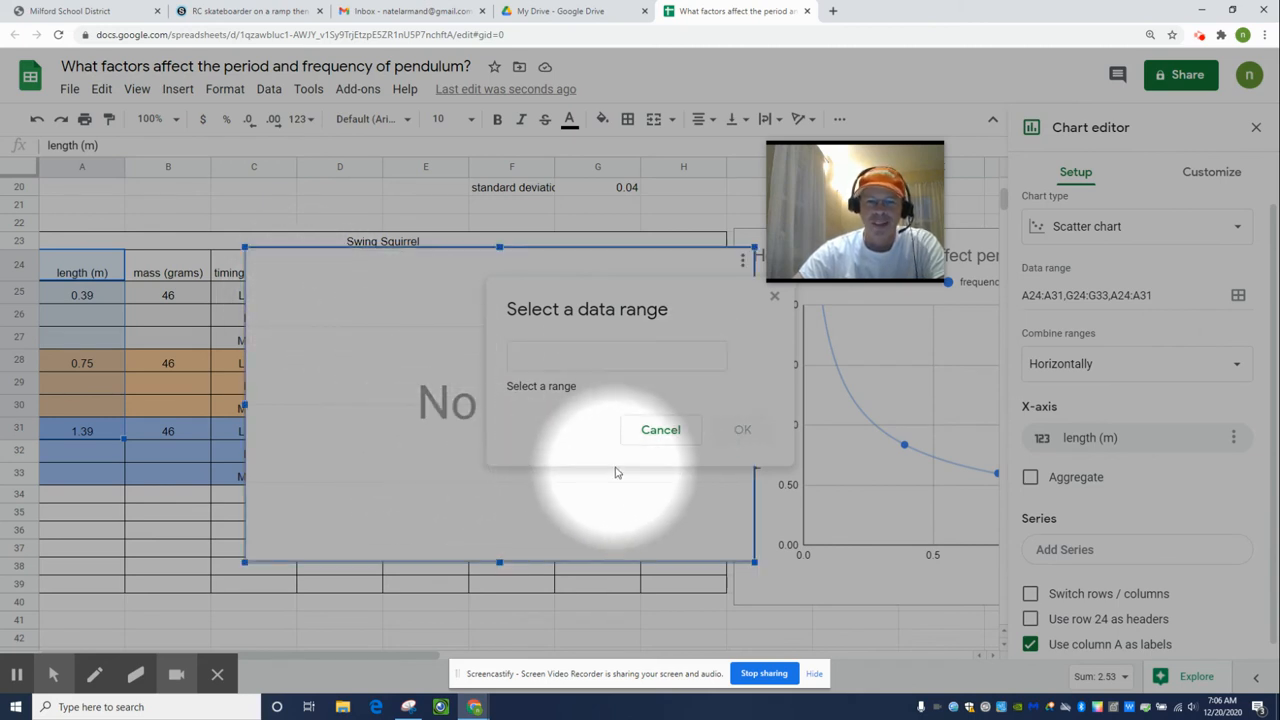
drag(392, 389, 347, 640)
scroll(350, 630, down, 2)
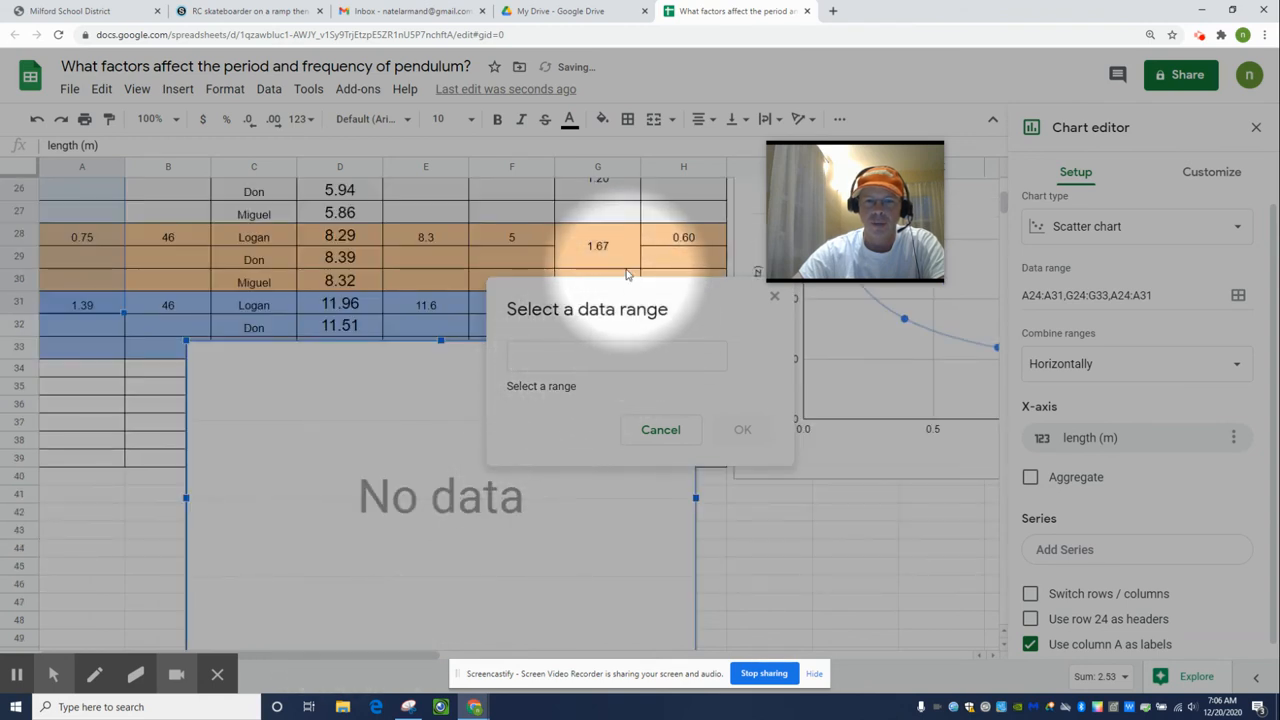
drag(575, 191, 580, 312)
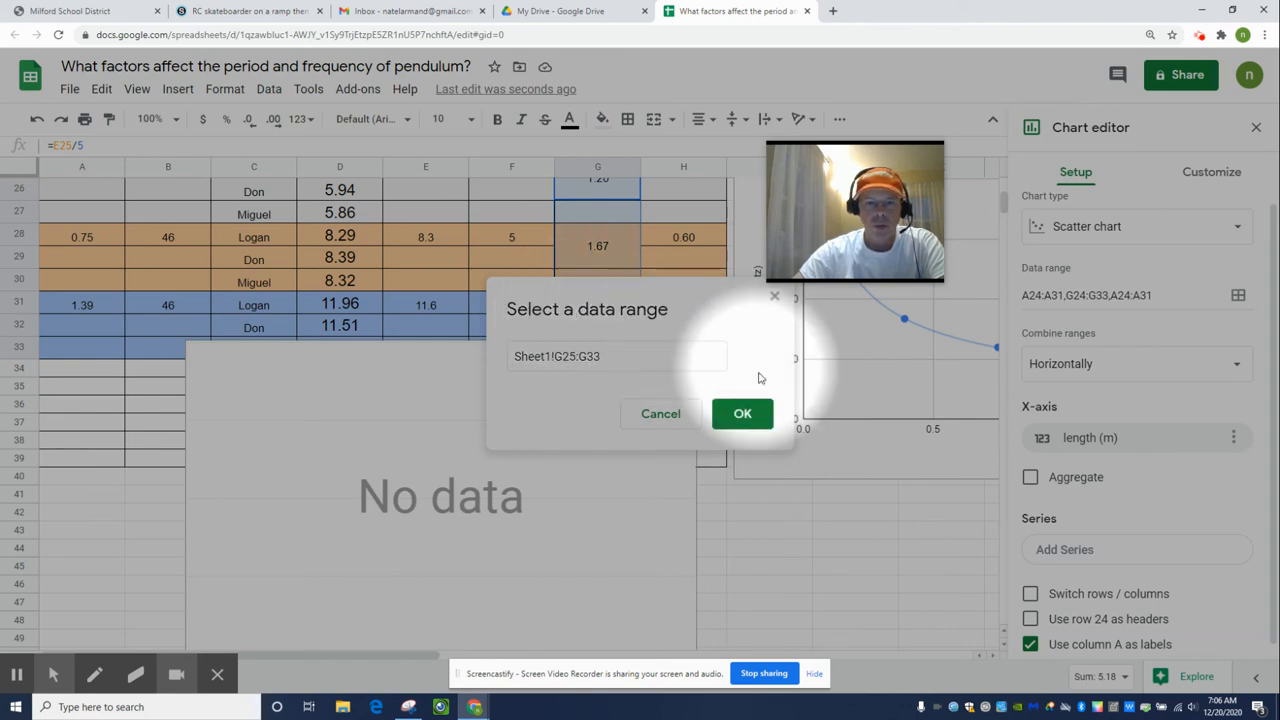
click(742, 413)
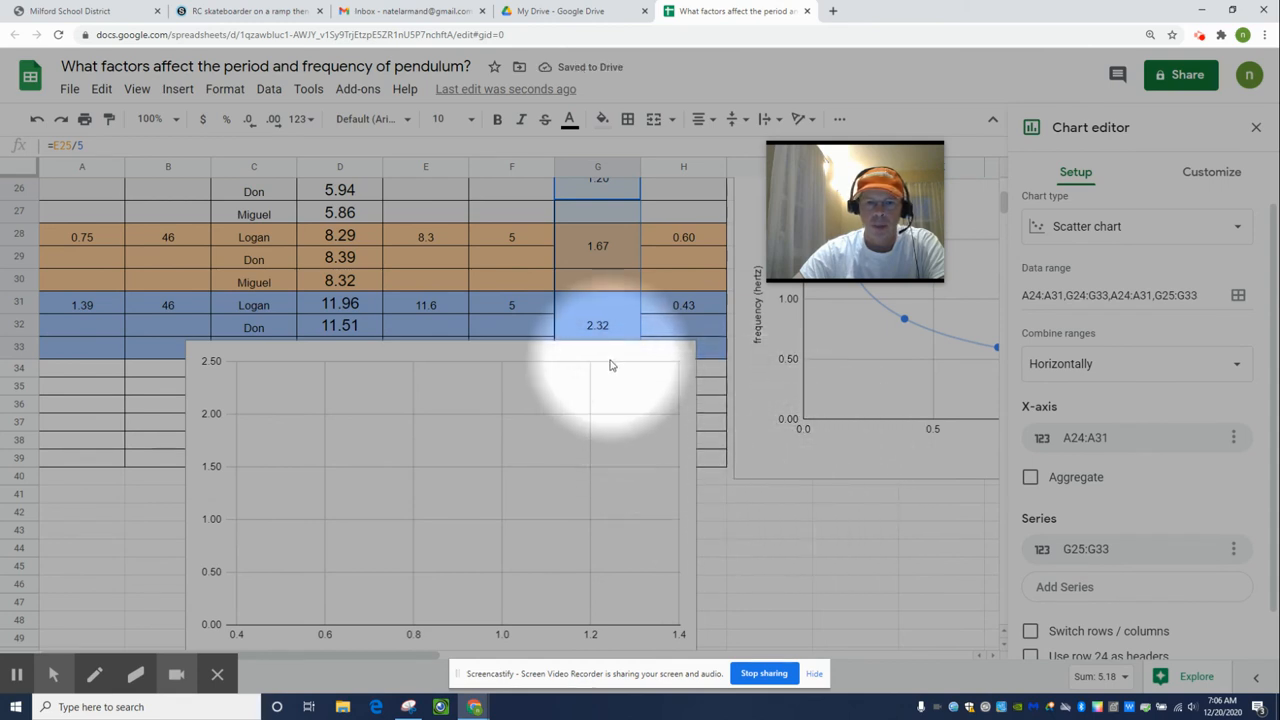
click(606, 440)
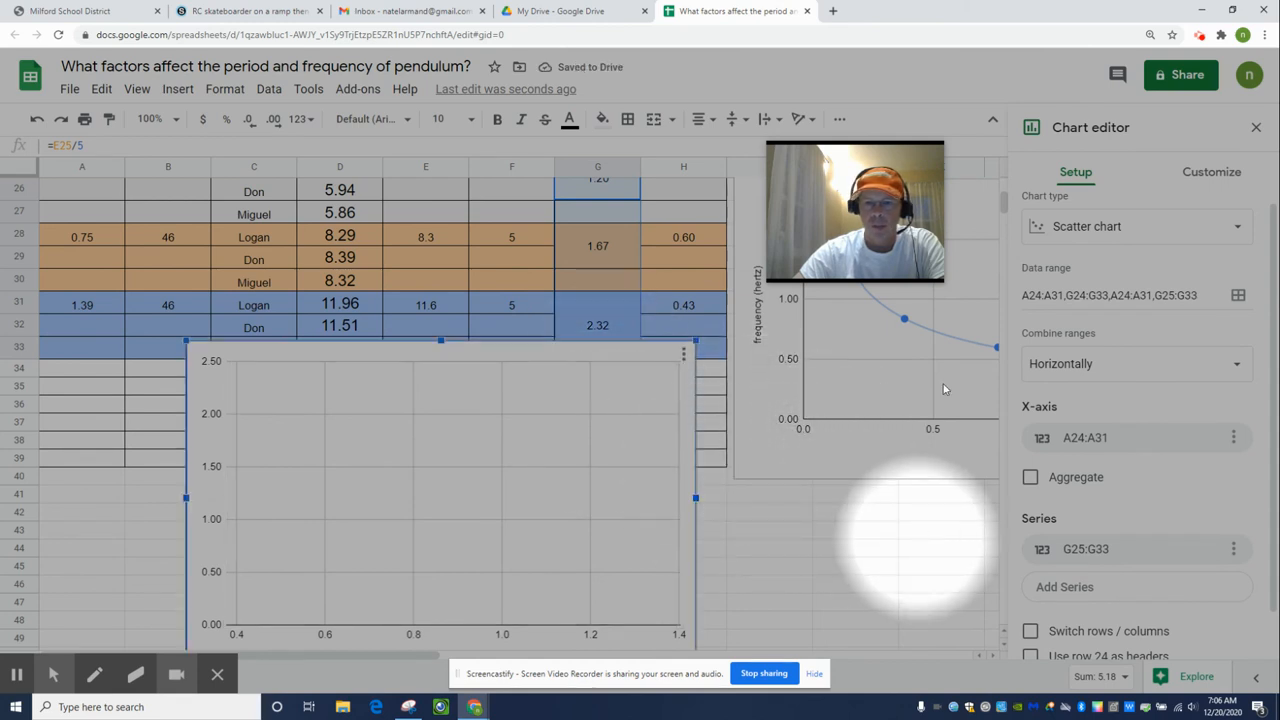
Close the chart editor and move the empty scatter chart to start in column A, just below the Swing Squirrel data rows.
click(1257, 130)
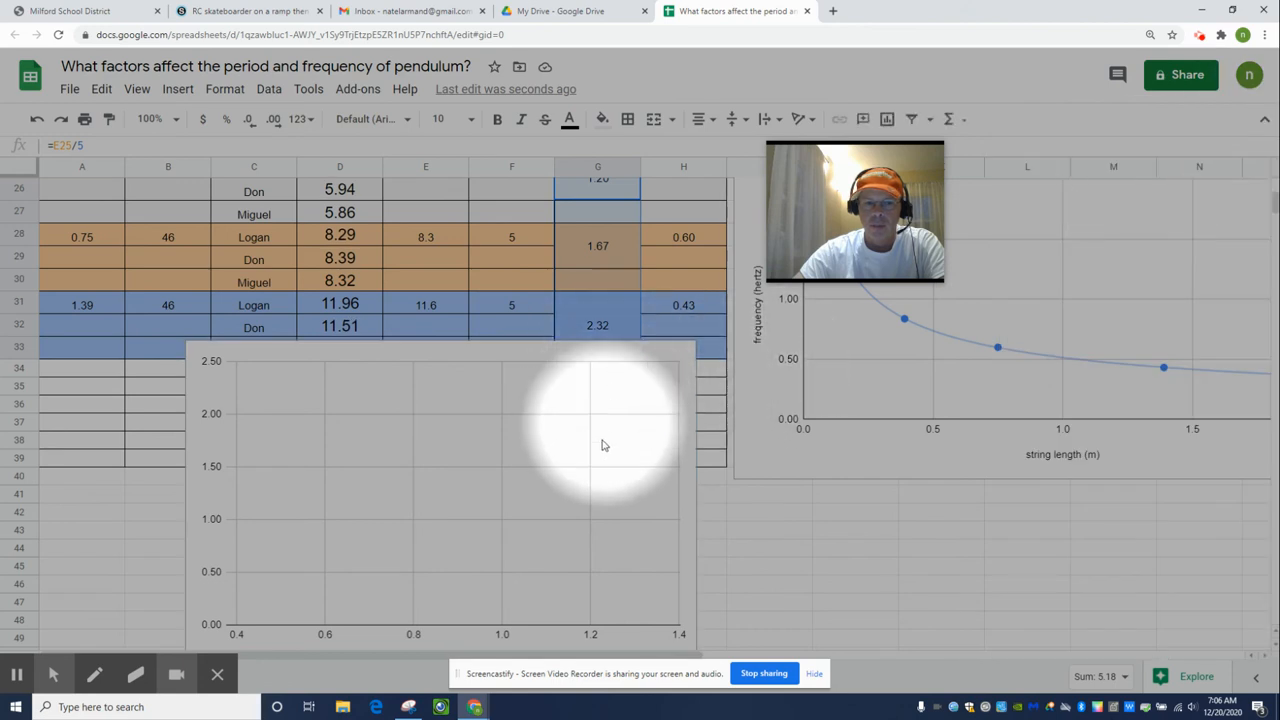
click(529, 379)
drag(498, 374, 394, 409)
scroll(534, 443, down, 1)
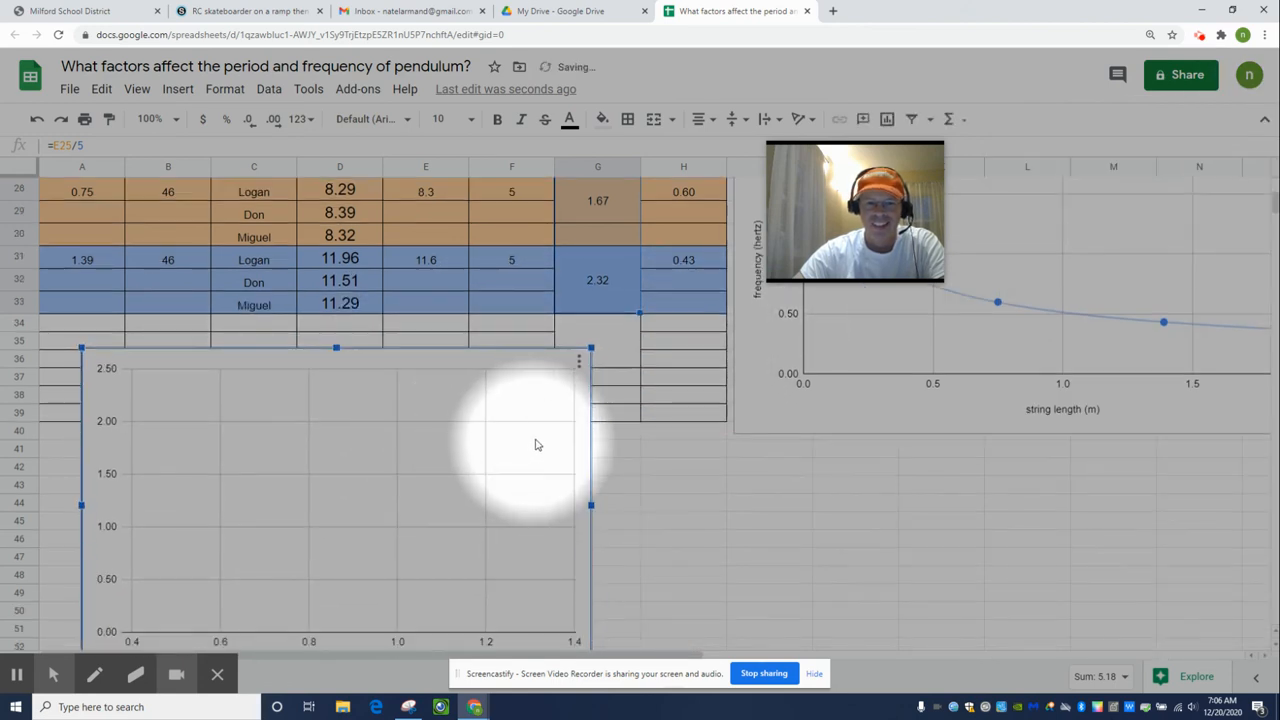
Reopen the scatter chart for editing and remove its G25:G33 series.
click(578, 361)
click(549, 388)
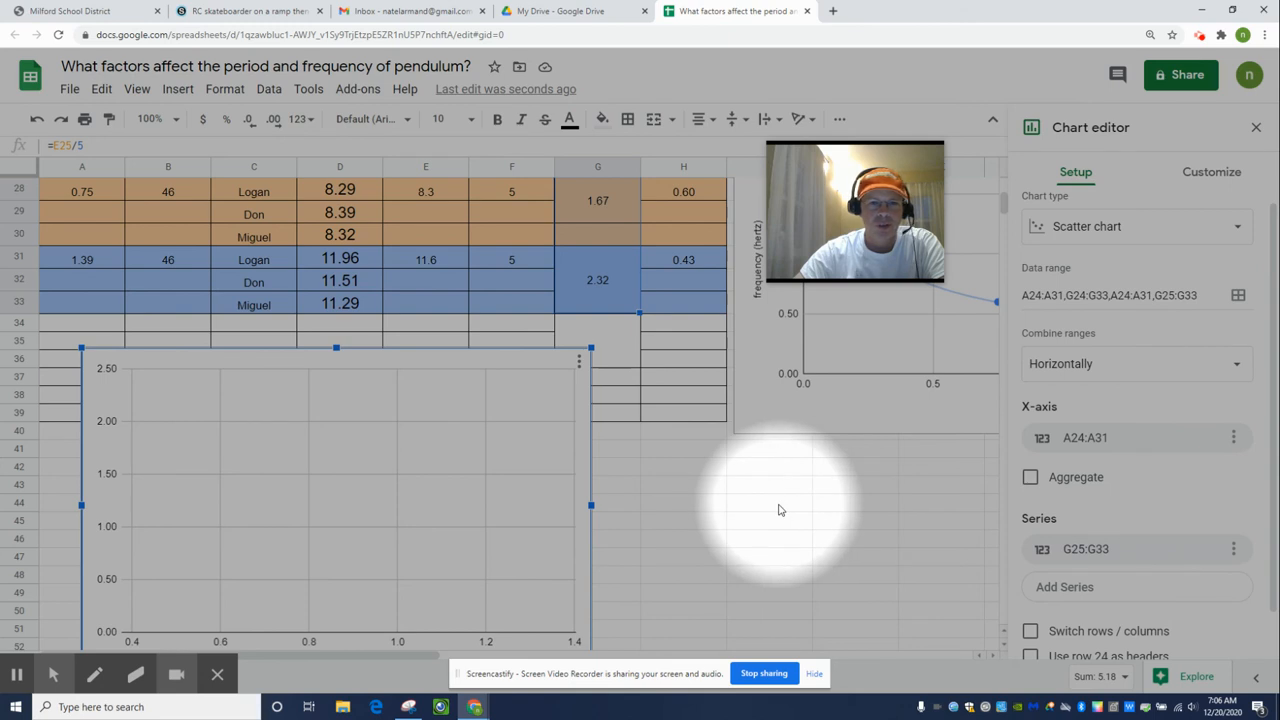
scroll(777, 509, up, 3)
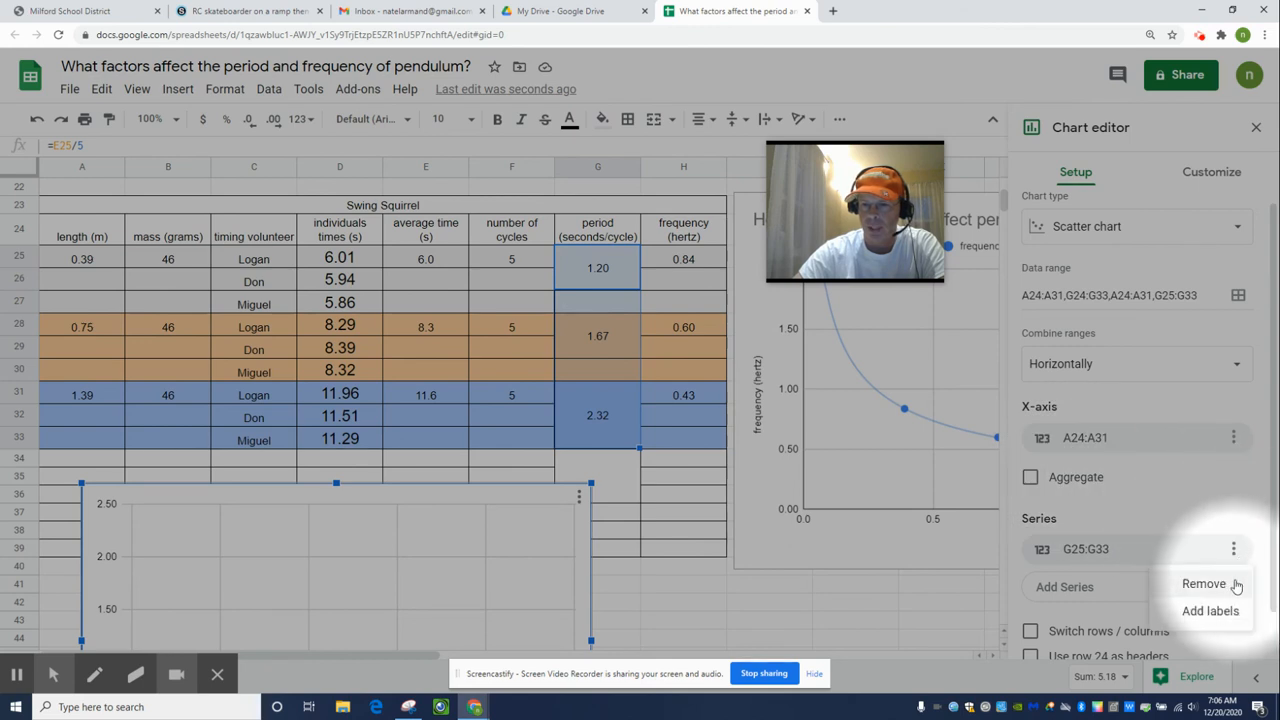
click(1204, 584)
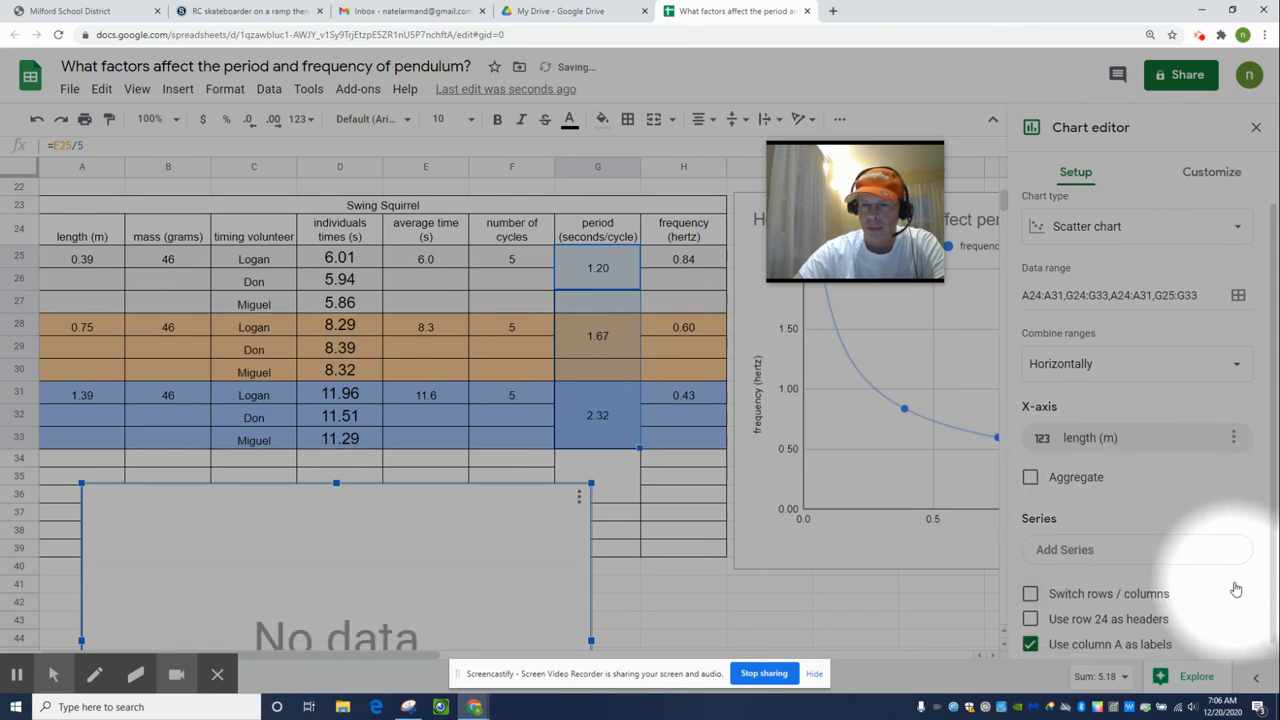
Add a period series to the scatter chart using the data range Sheet1!G24:G33, including the header cell.
click(1150, 550)
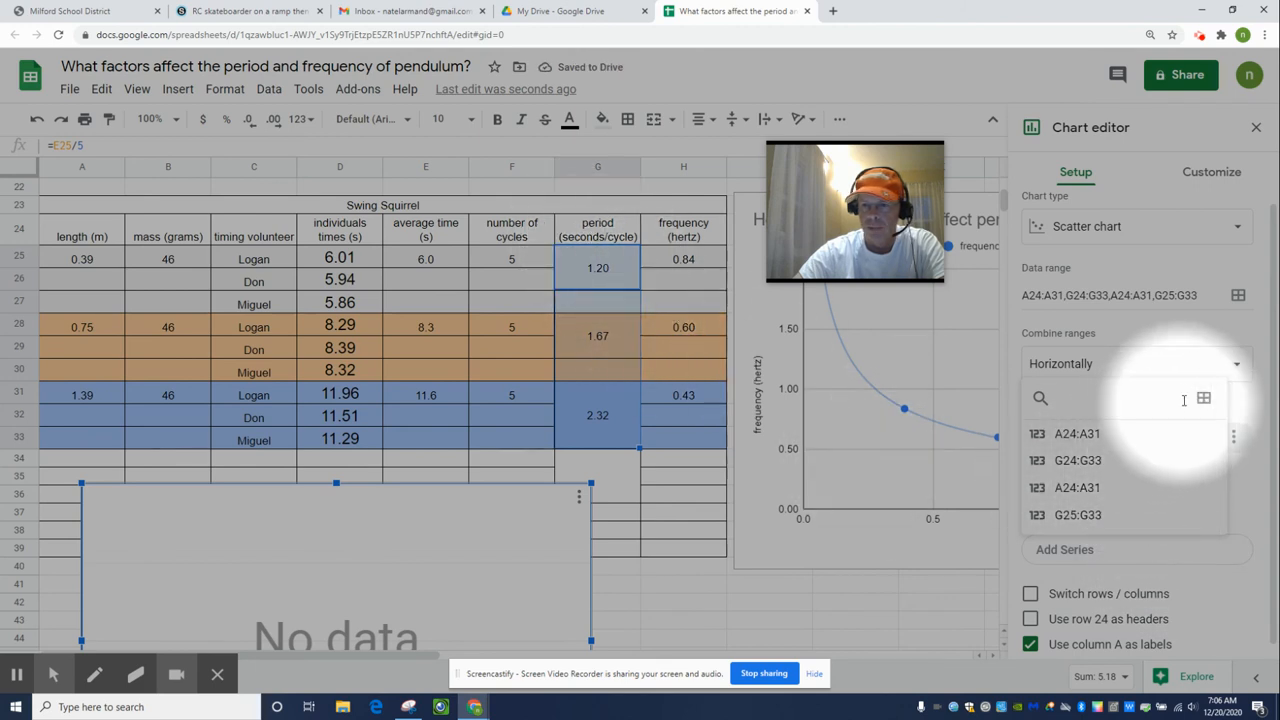
click(1205, 400)
click(597, 230)
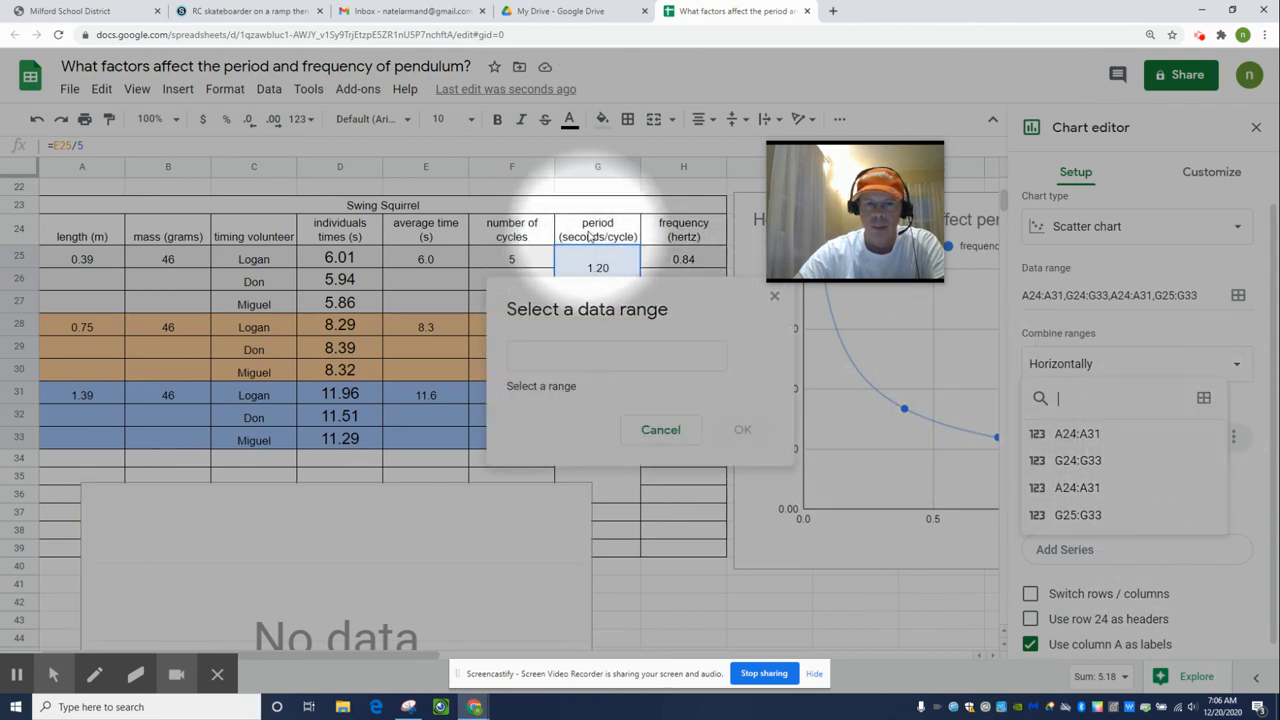
drag(590, 325, 597, 438)
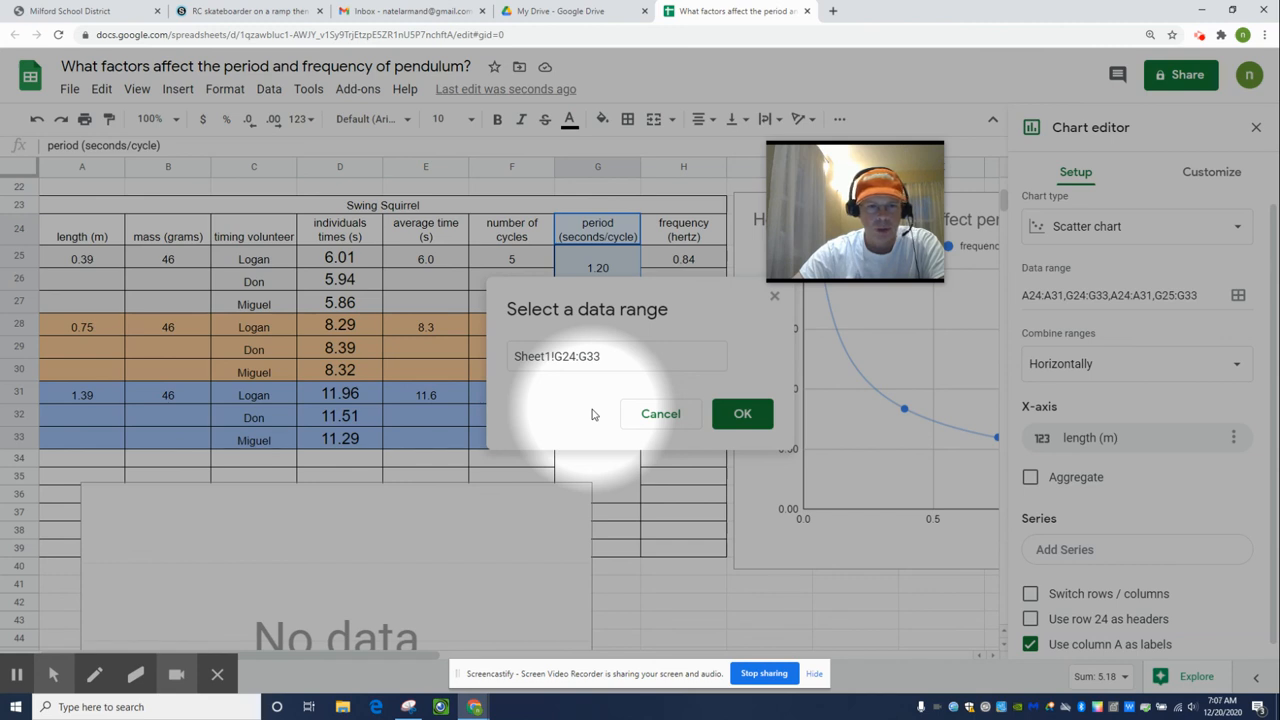
drag(592, 409, 596, 380)
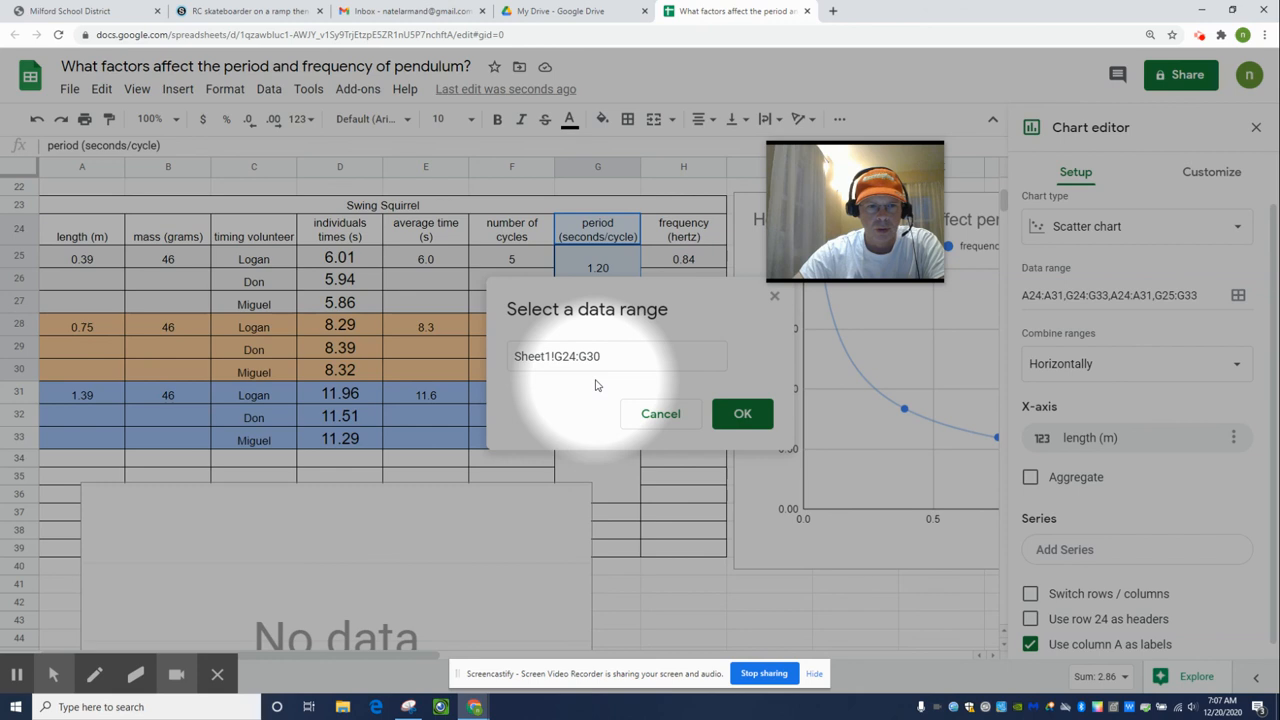
click(744, 412)
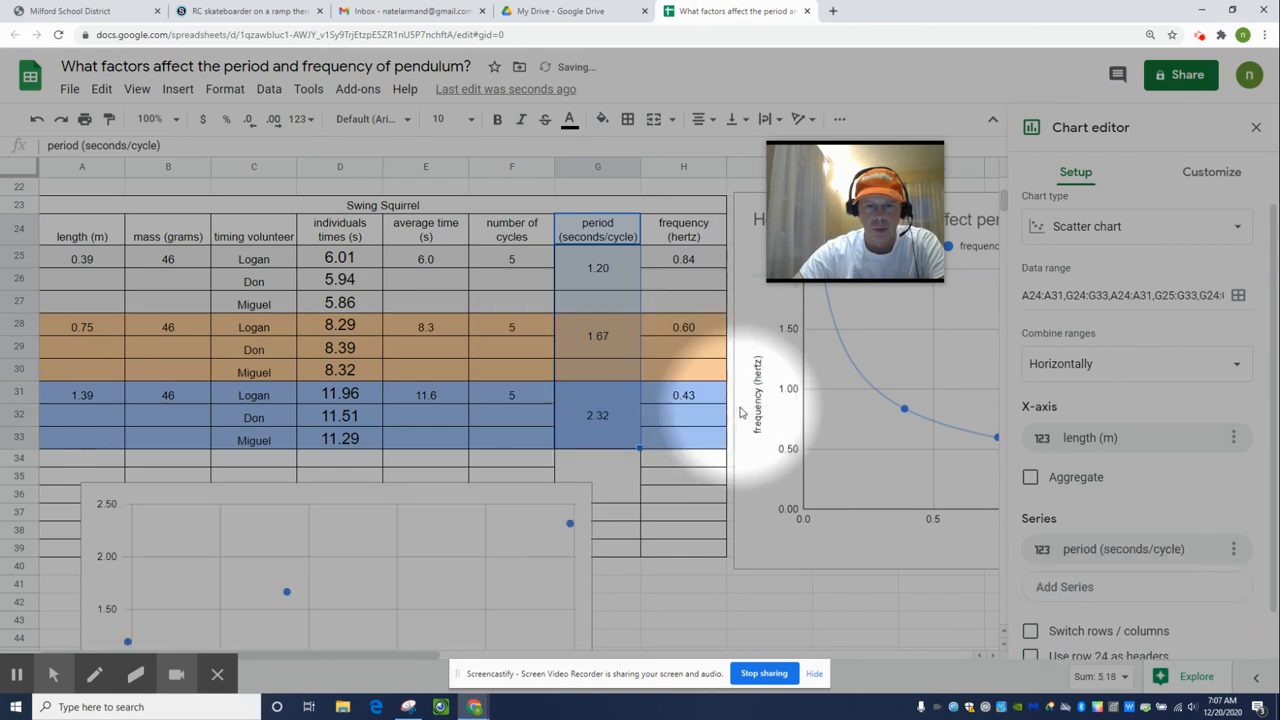